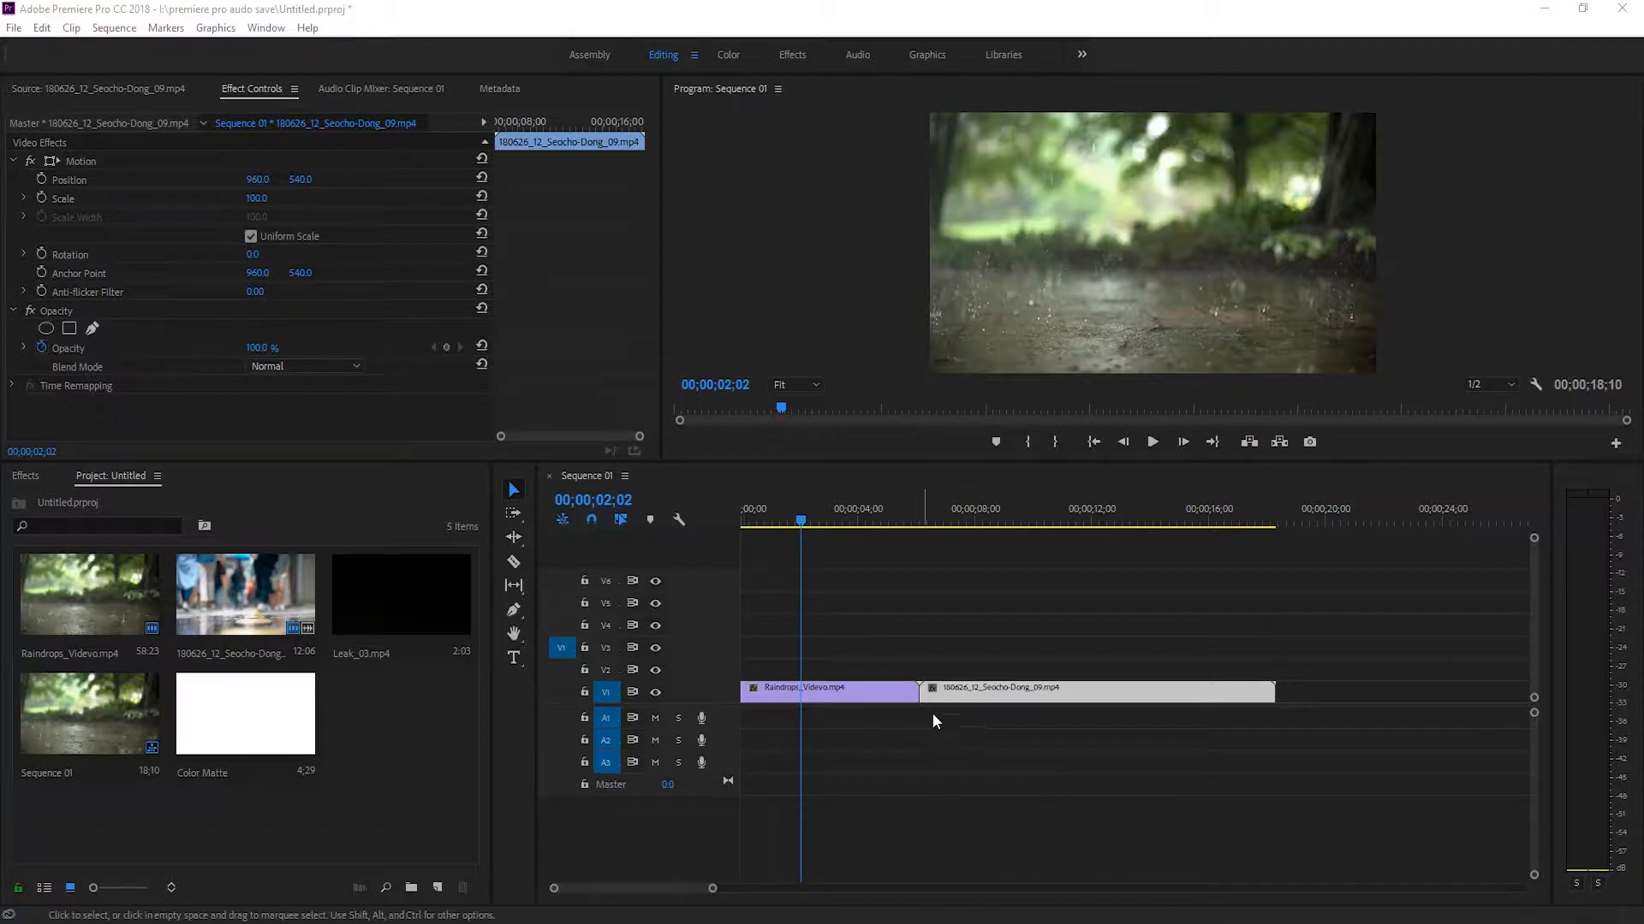
Move both video clips up from track V1 to V2 and place the Color Matte on V1 at the sequence start.
{"action": "left_click", "coordinate": [857, 690]}
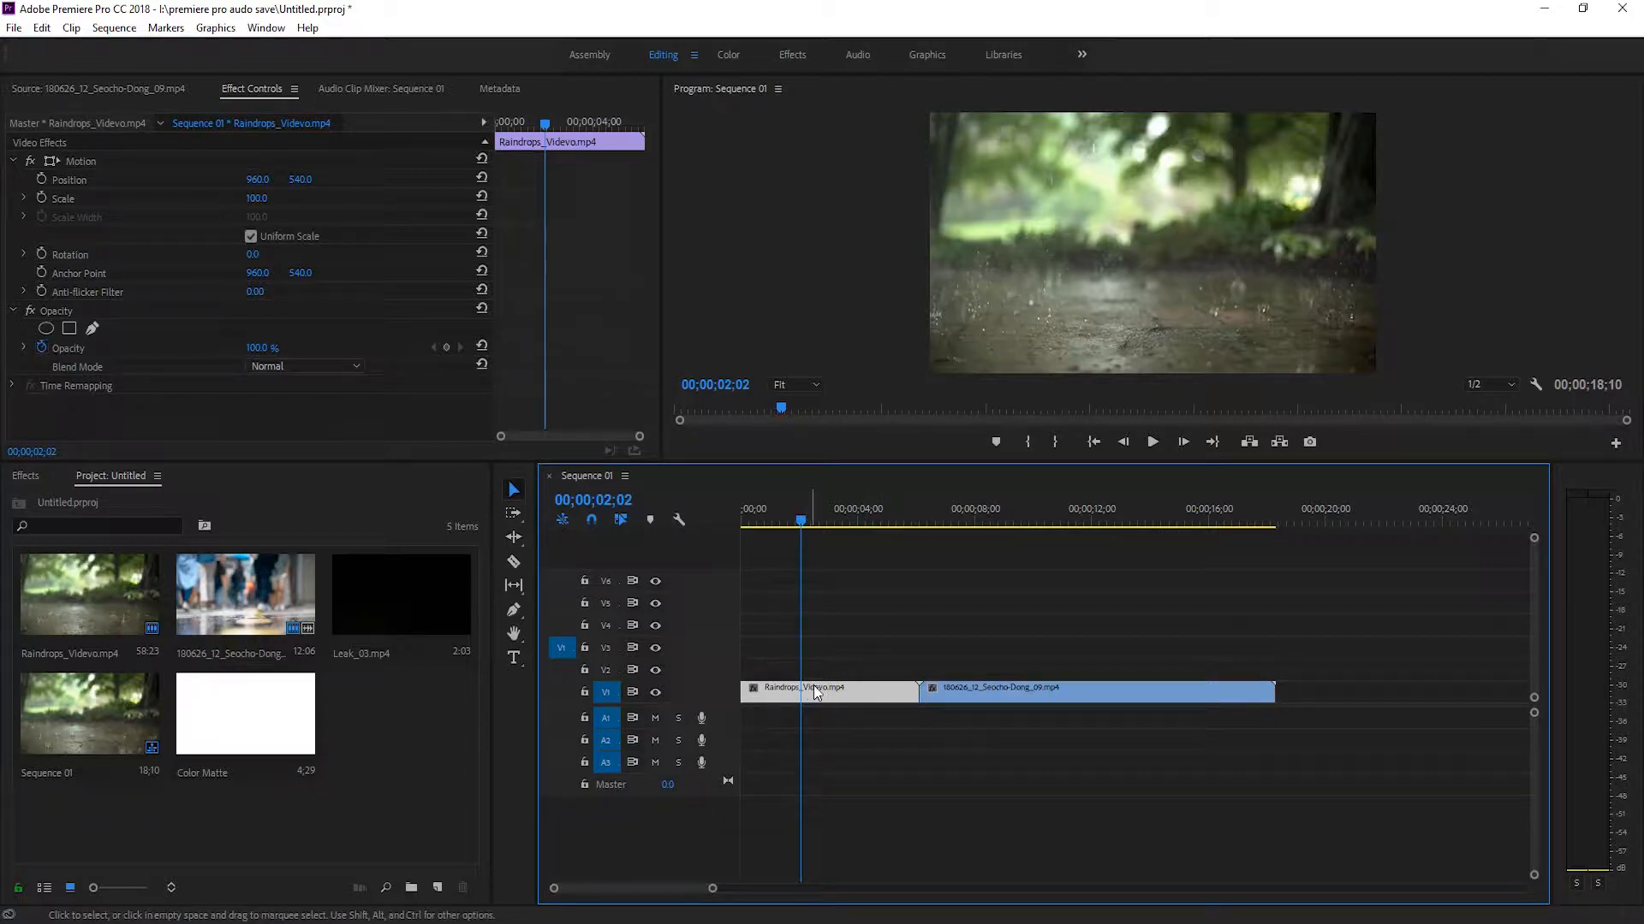
{"action": "left_click_drag", "start_coordinate": [864, 660], "coordinate": [902, 674]}
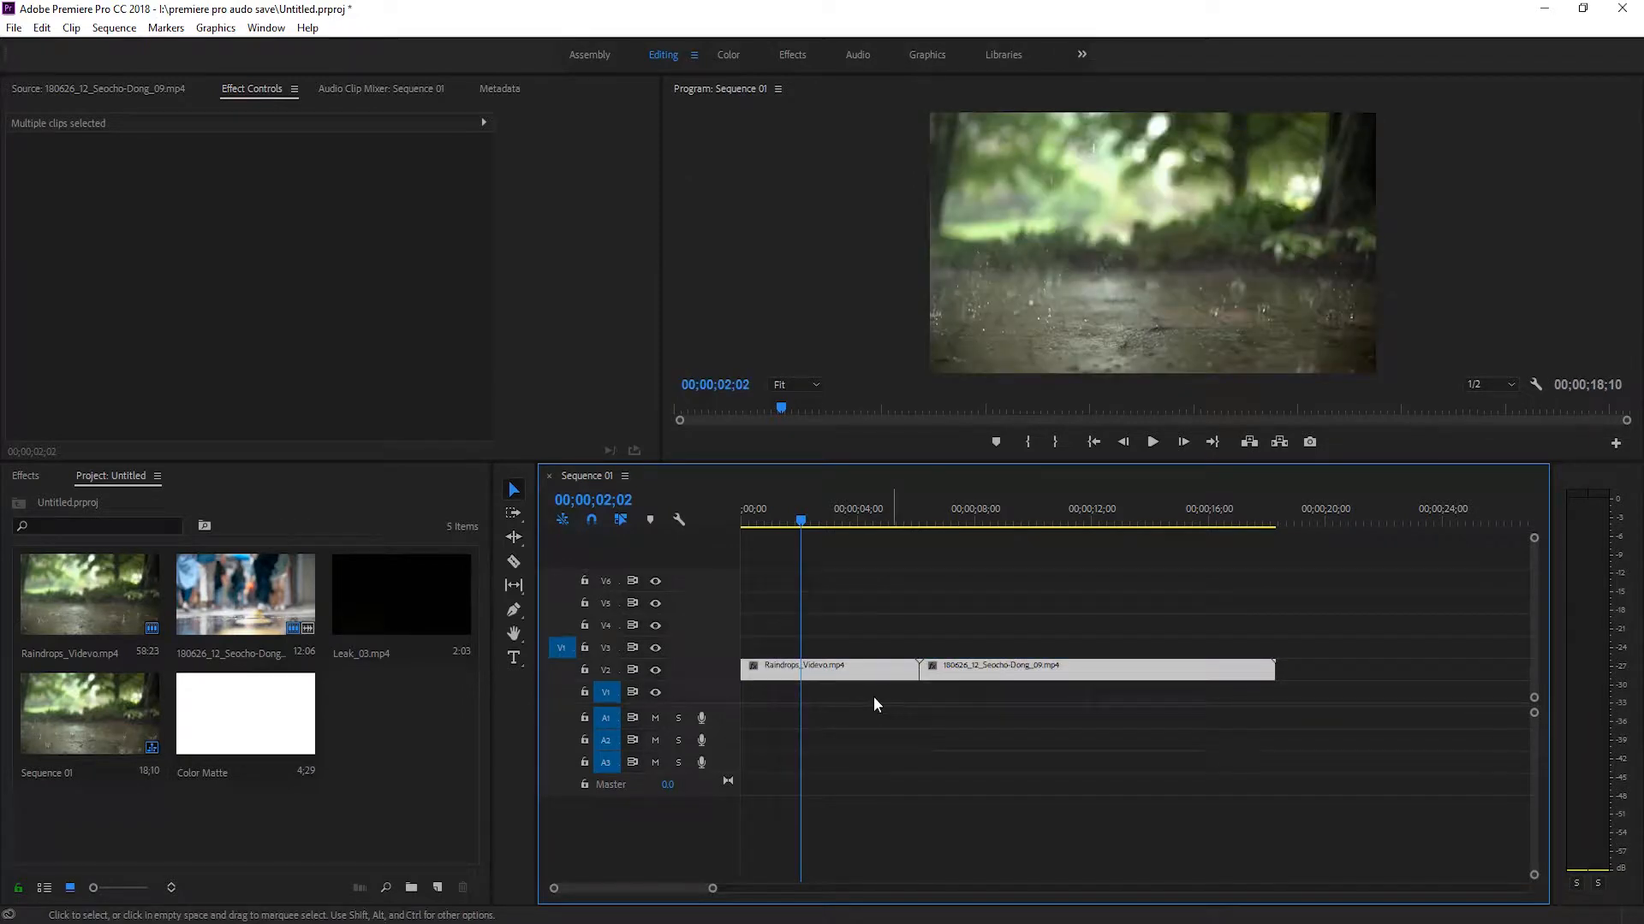
{"action": "left_click", "coordinate": [874, 698]}
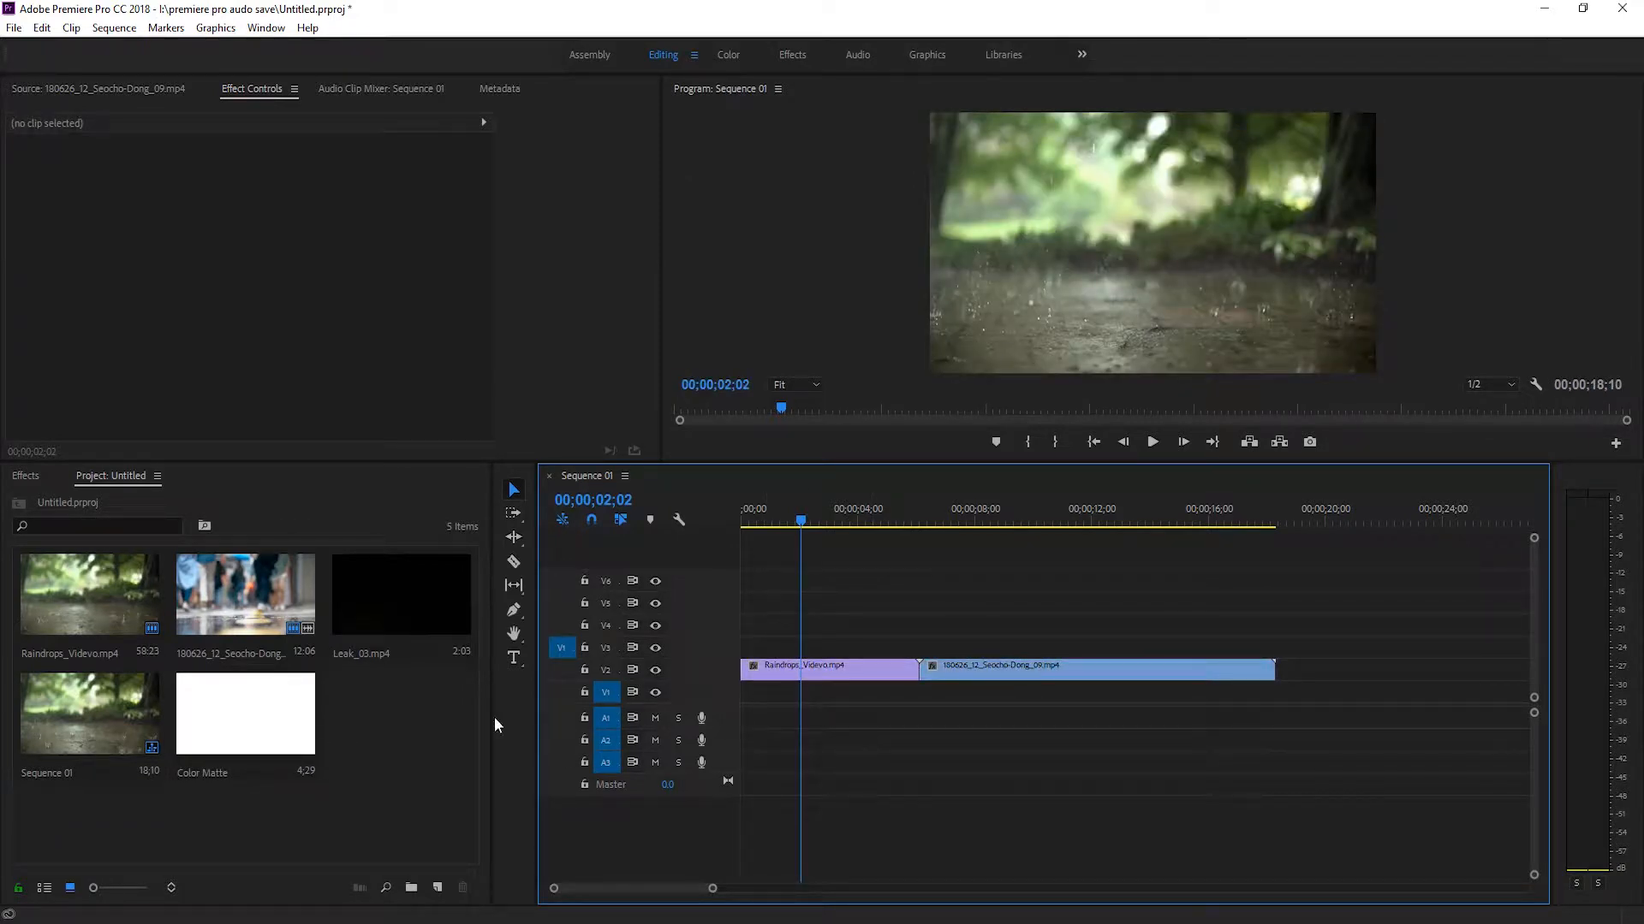
{"action": "left_click_drag", "start_coordinate": [279, 697], "coordinate": [753, 697]}
Change the Color Matte to red and extend it on V1 to the end of the second video clip.
{"action": "double_click", "coordinate": [841, 694]}
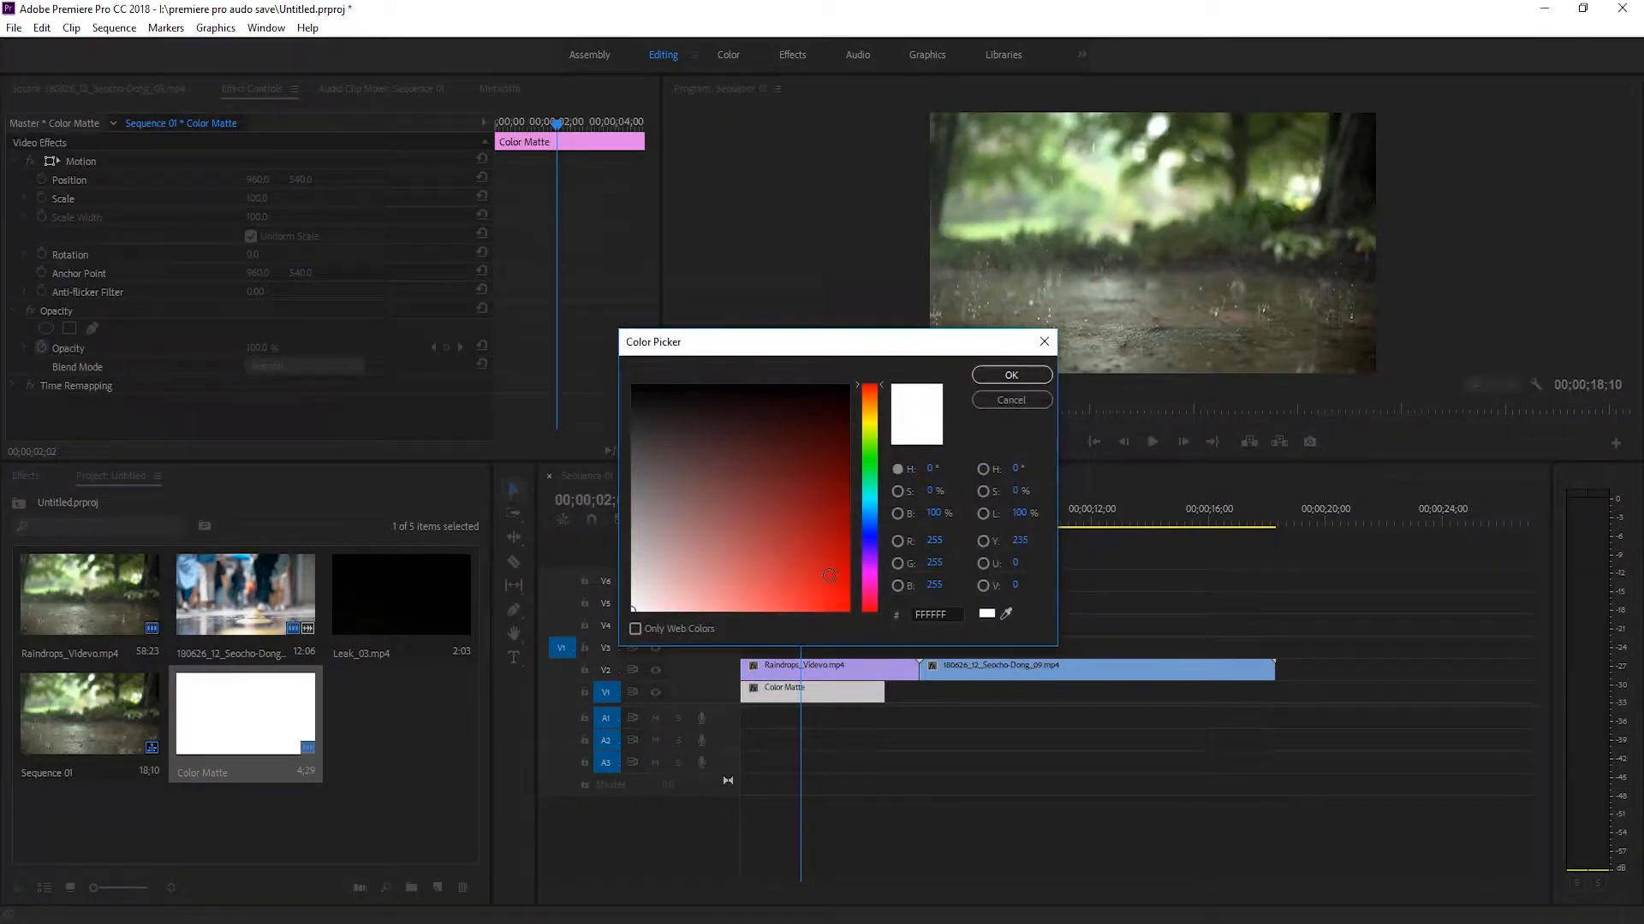
{"action": "left_click", "coordinate": [1011, 376]}
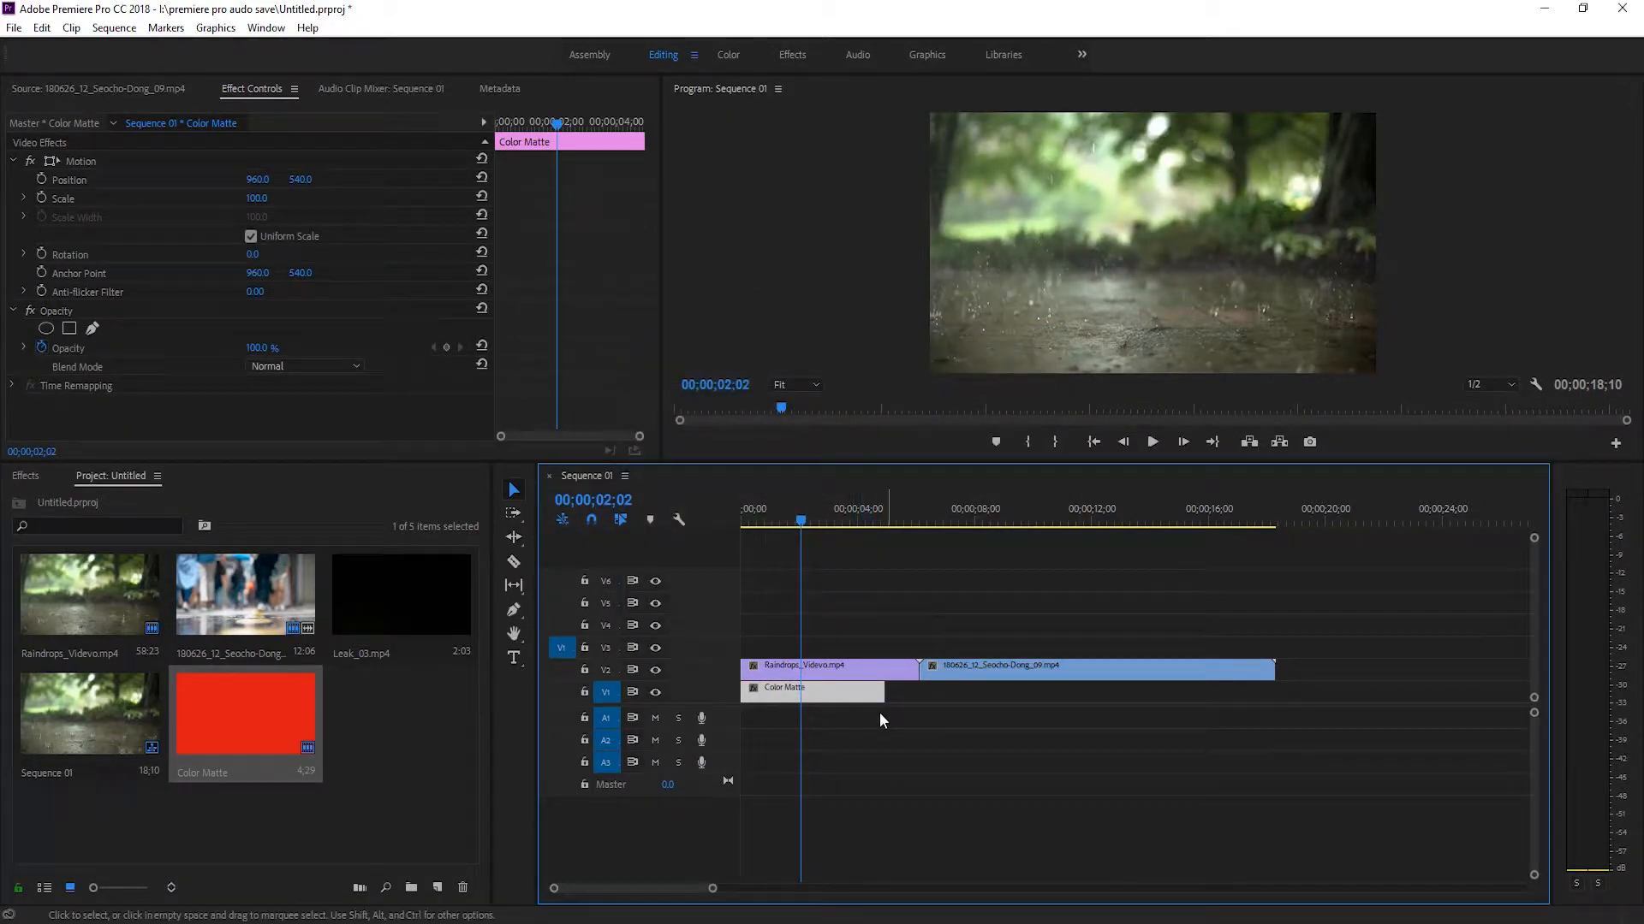
{"action": "left_click_drag", "start_coordinate": [881, 690], "coordinate": [1274, 689]}
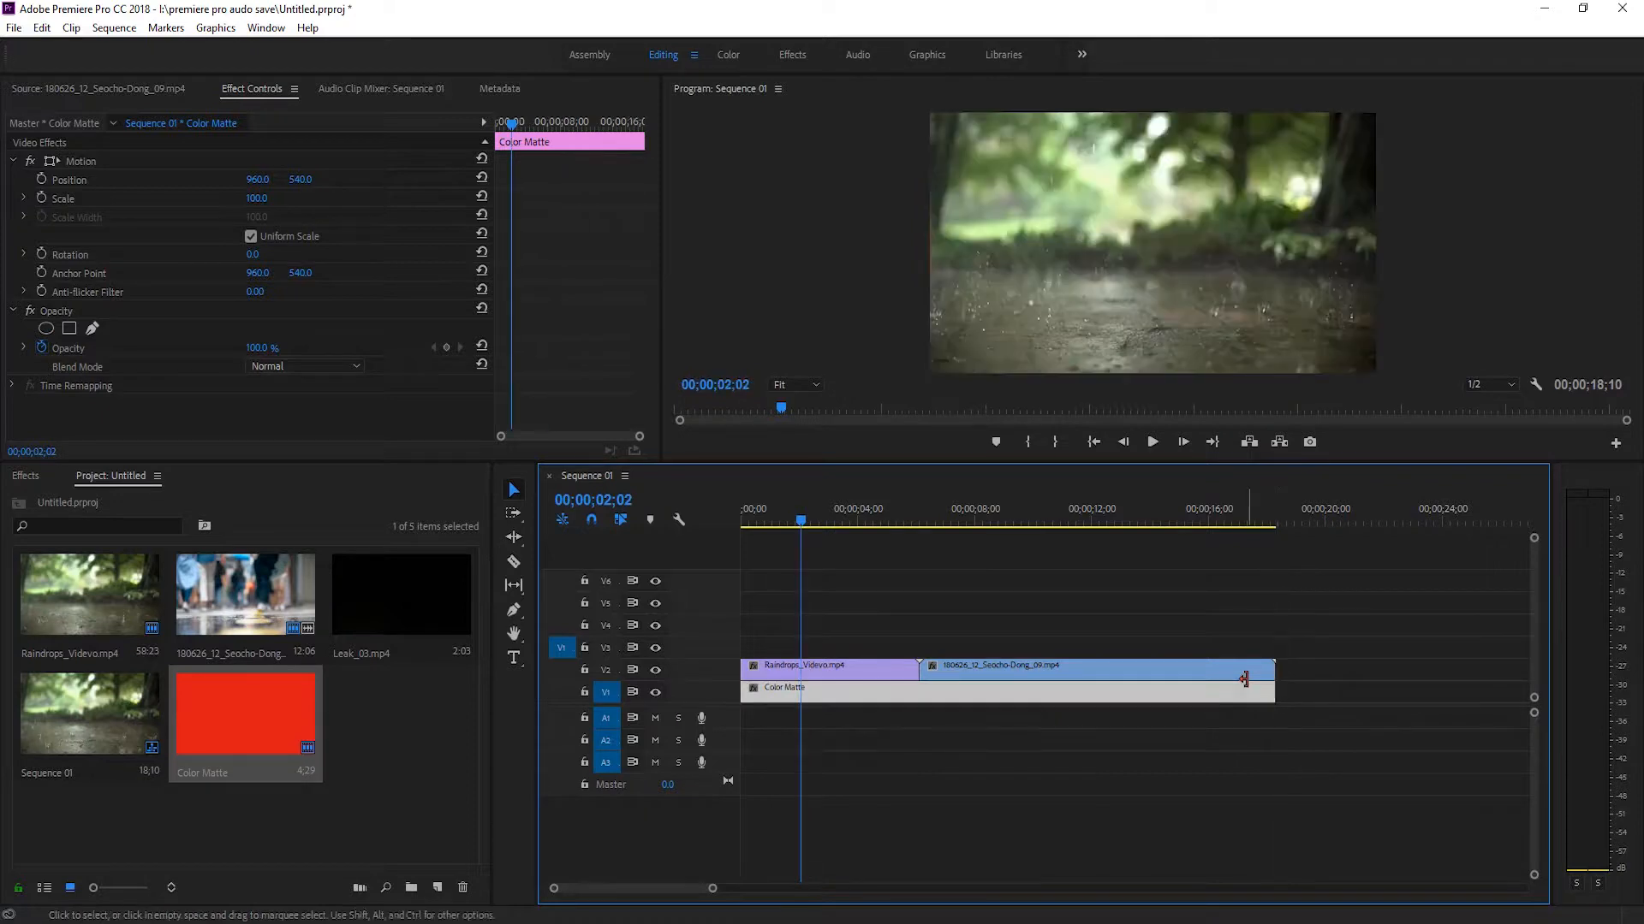
Create a new legacy title with the default name and 1920 × 1080 video settings.
{"action": "left_click", "coordinate": [849, 669]}
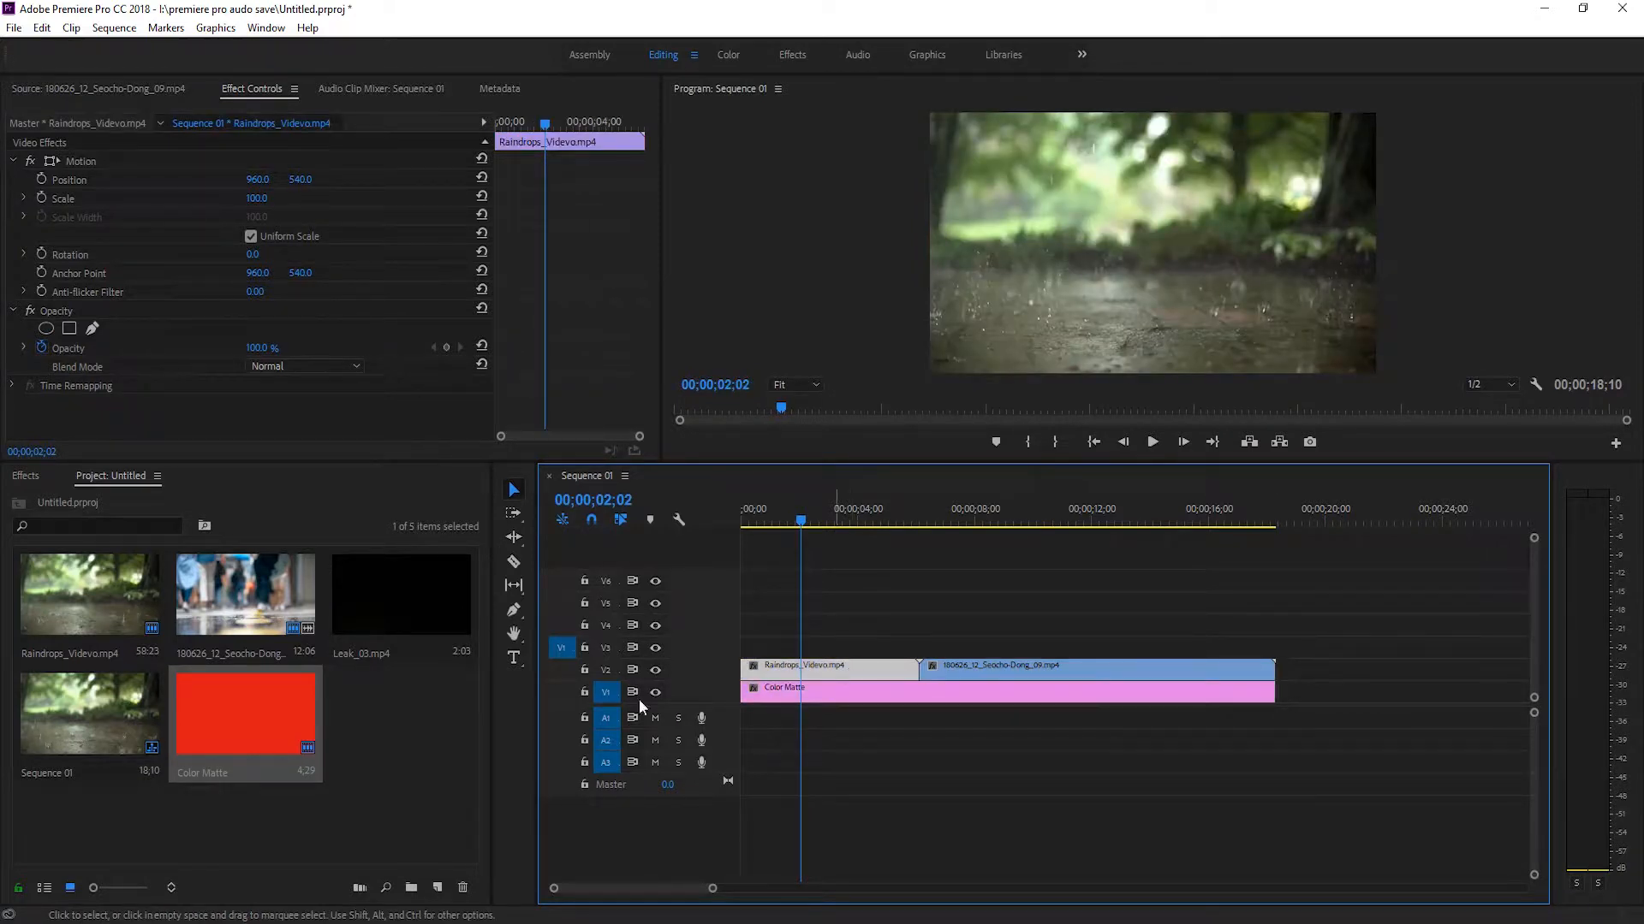
{"action": "left_click", "coordinate": [14, 28]}
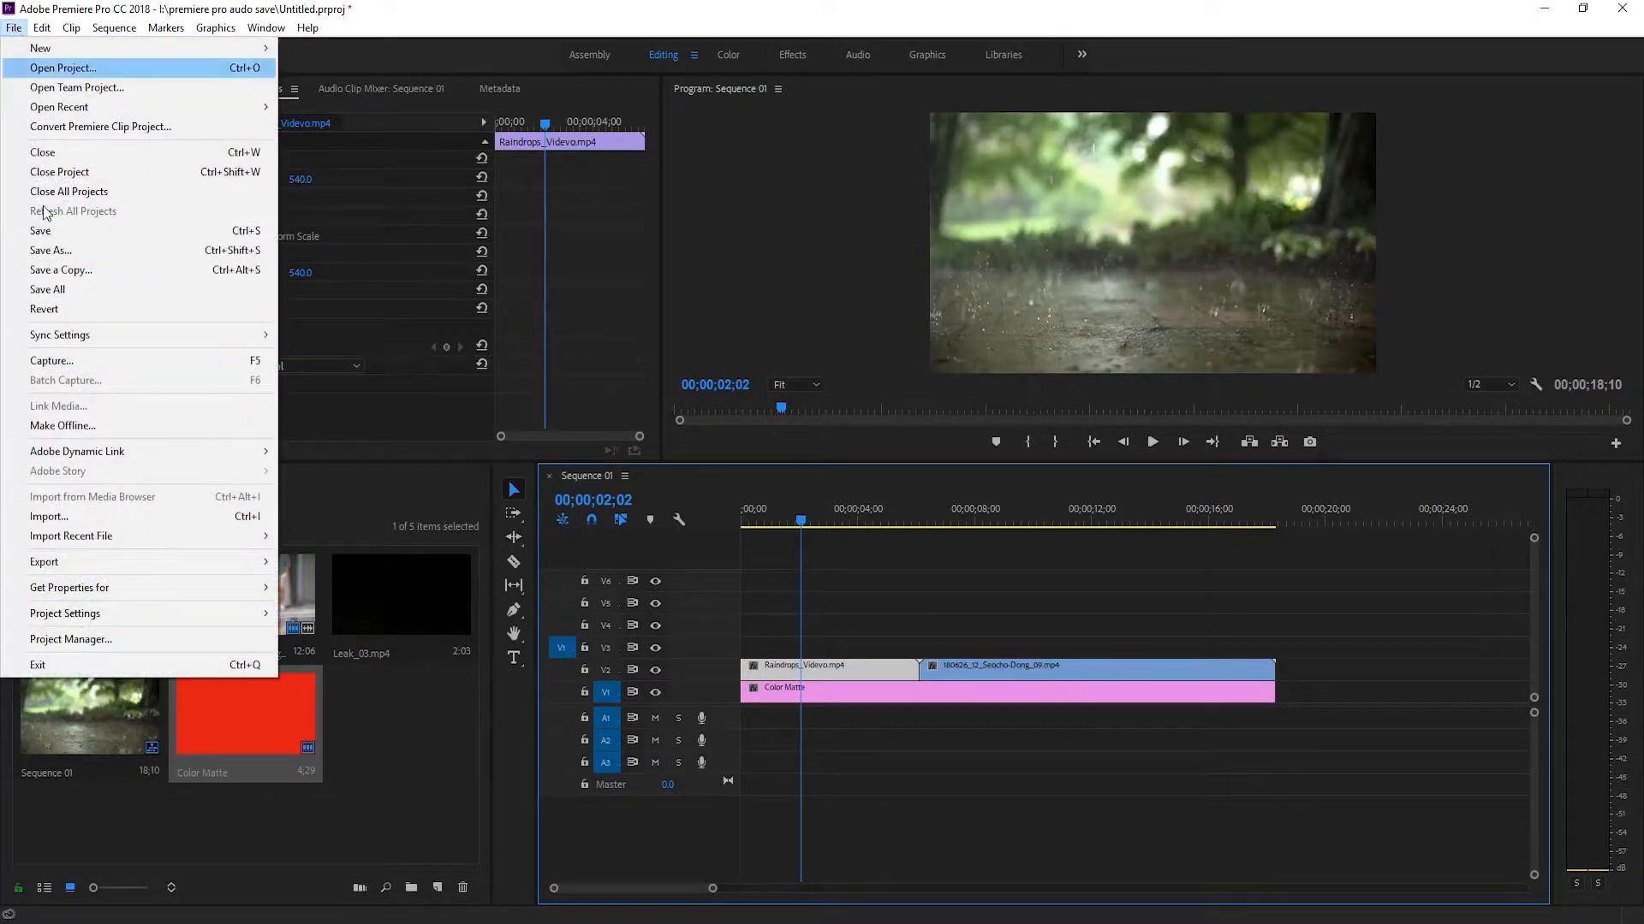
{"action": "mouse_move", "coordinate": [145, 49]}
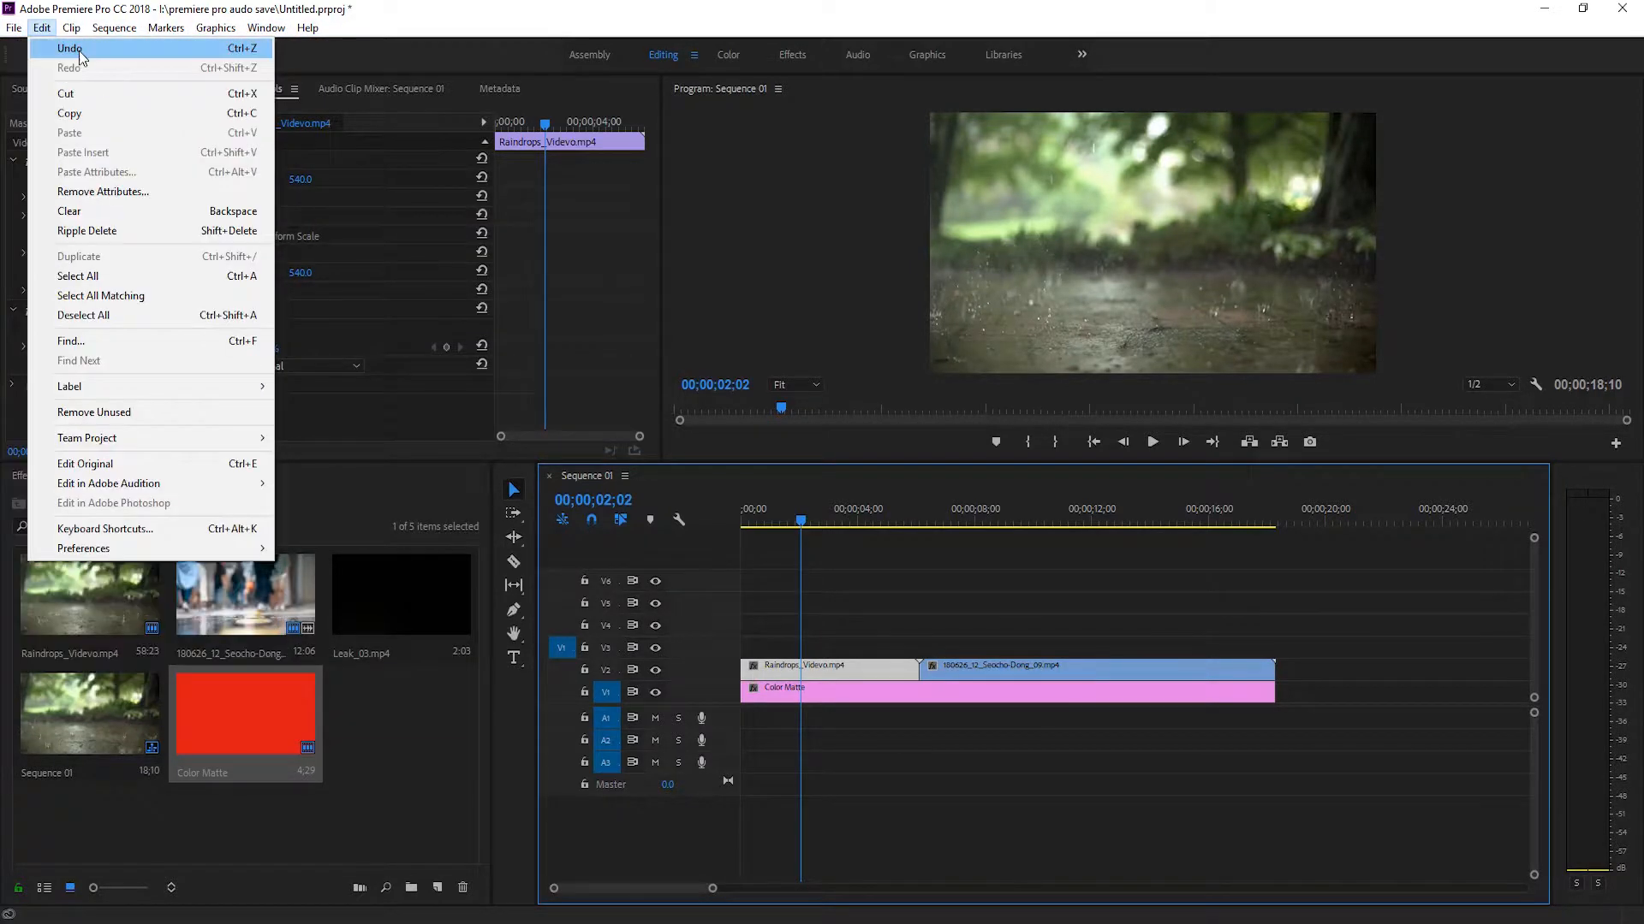
{"action": "mouse_move", "coordinate": [95, 45]}
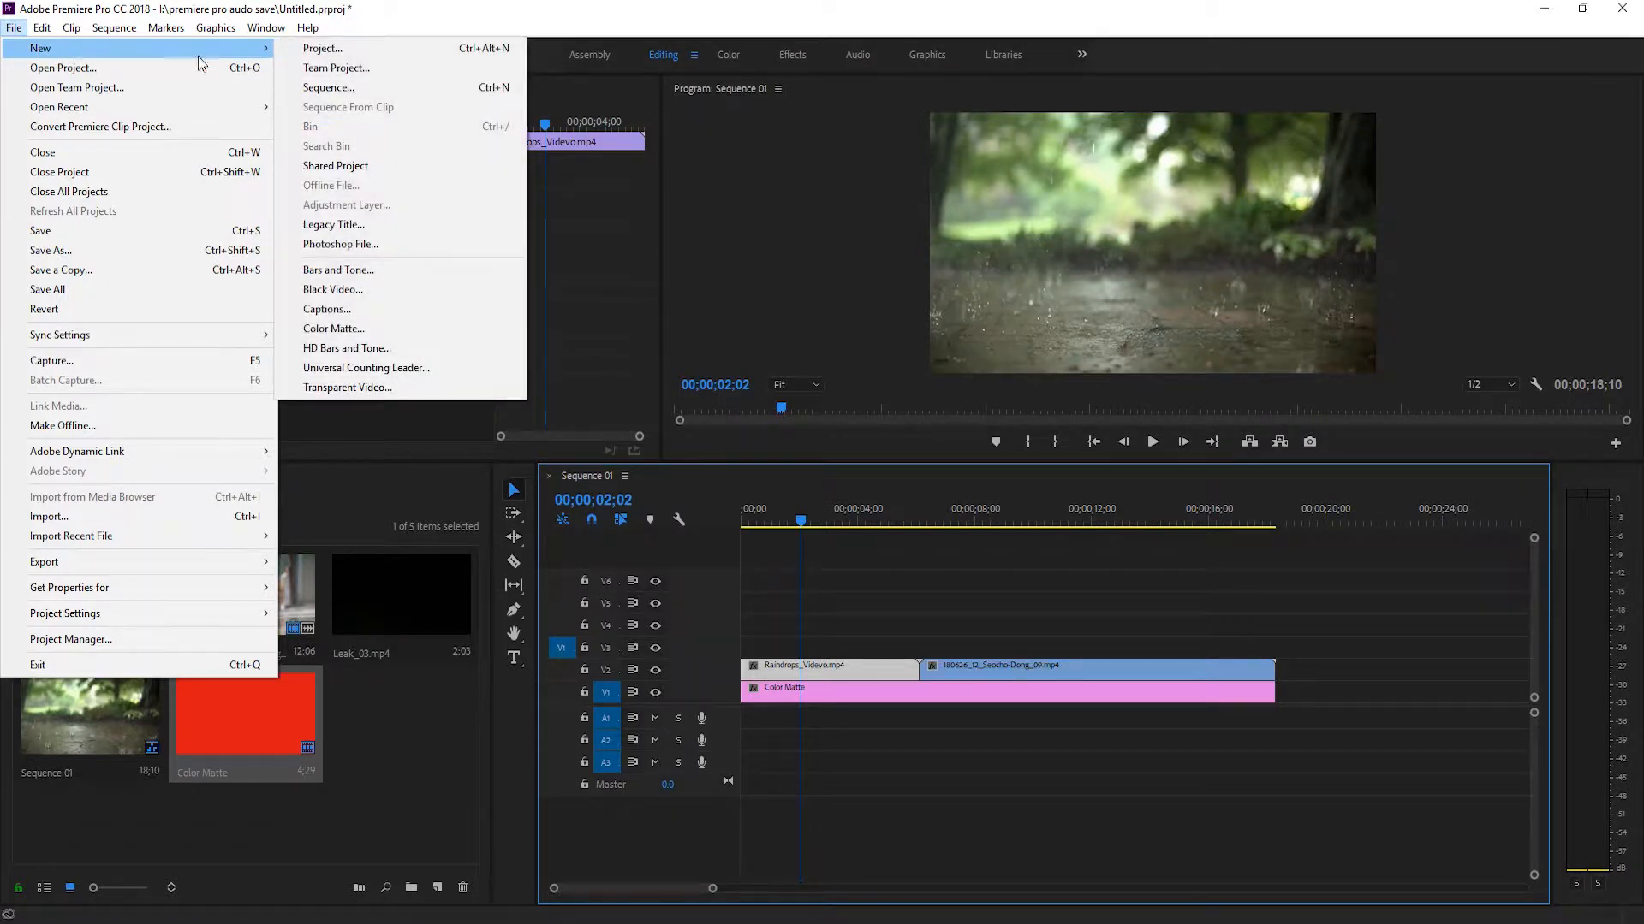
{"action": "left_click", "coordinate": [342, 225]}
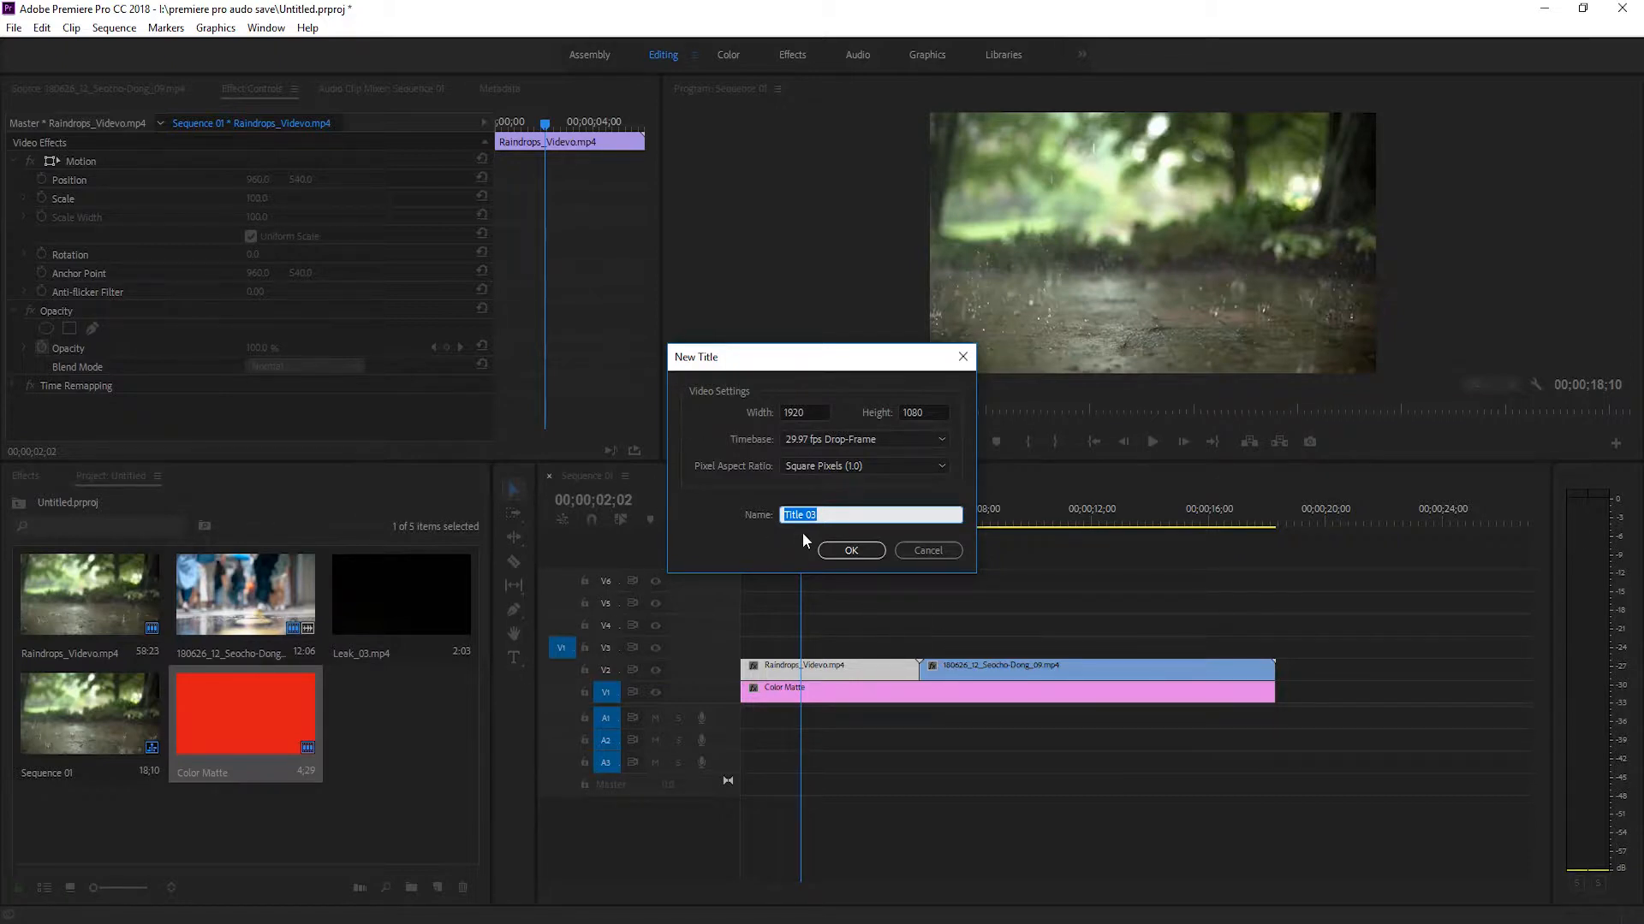
{"action": "left_click", "coordinate": [849, 550]}
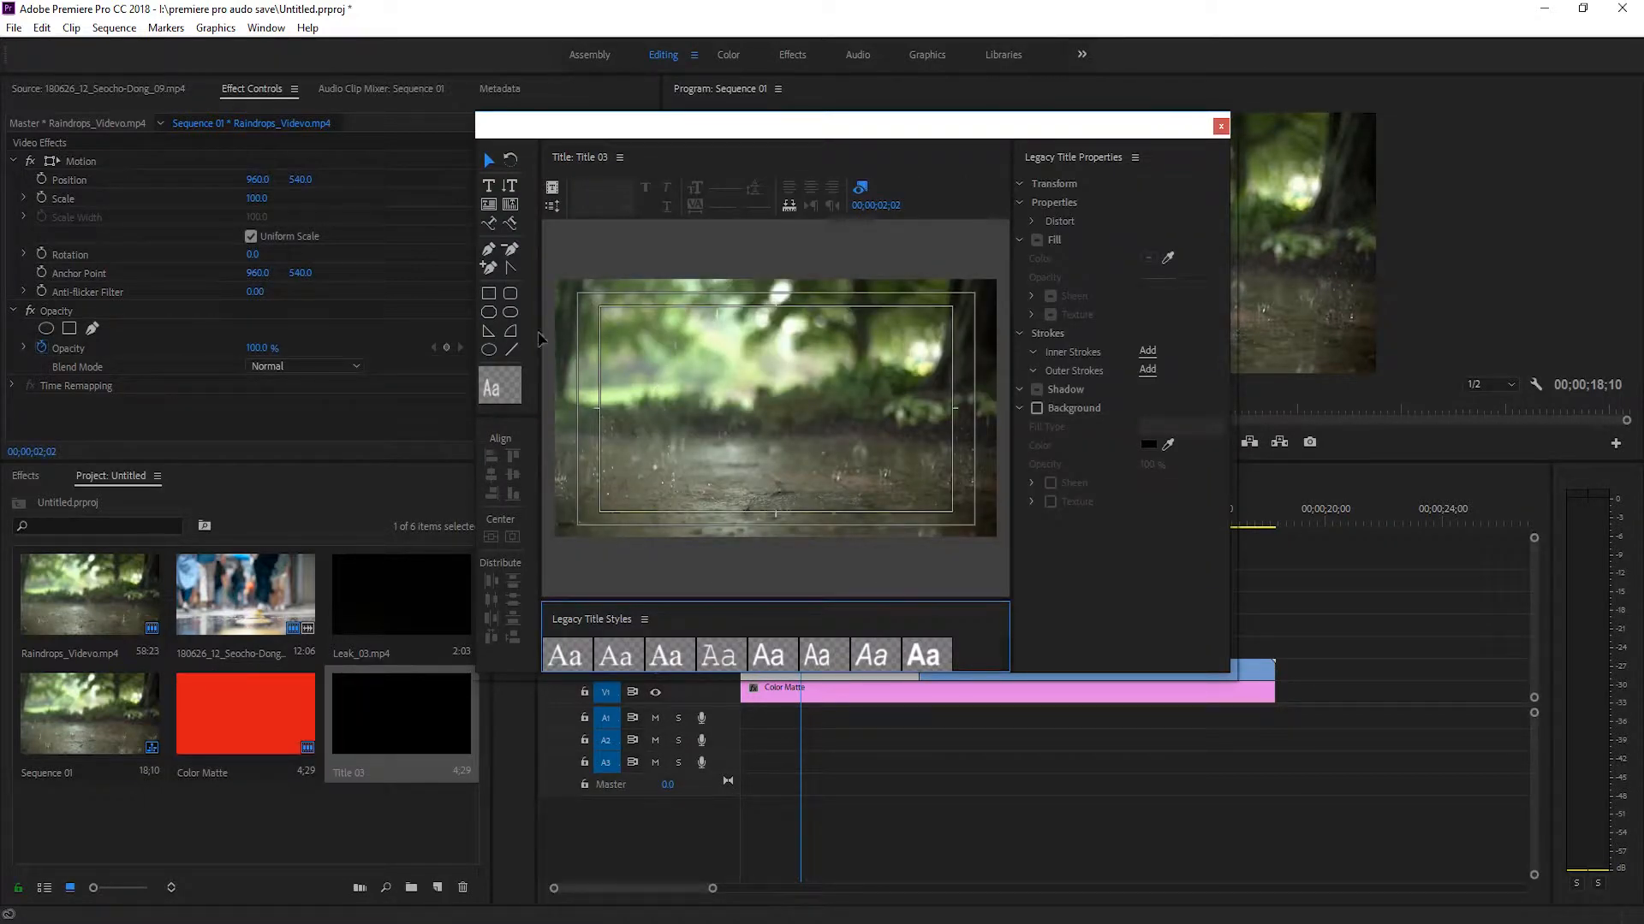
Add a text line with the person's first name near the middle of the title frame.
{"action": "left_click", "coordinate": [488, 183]}
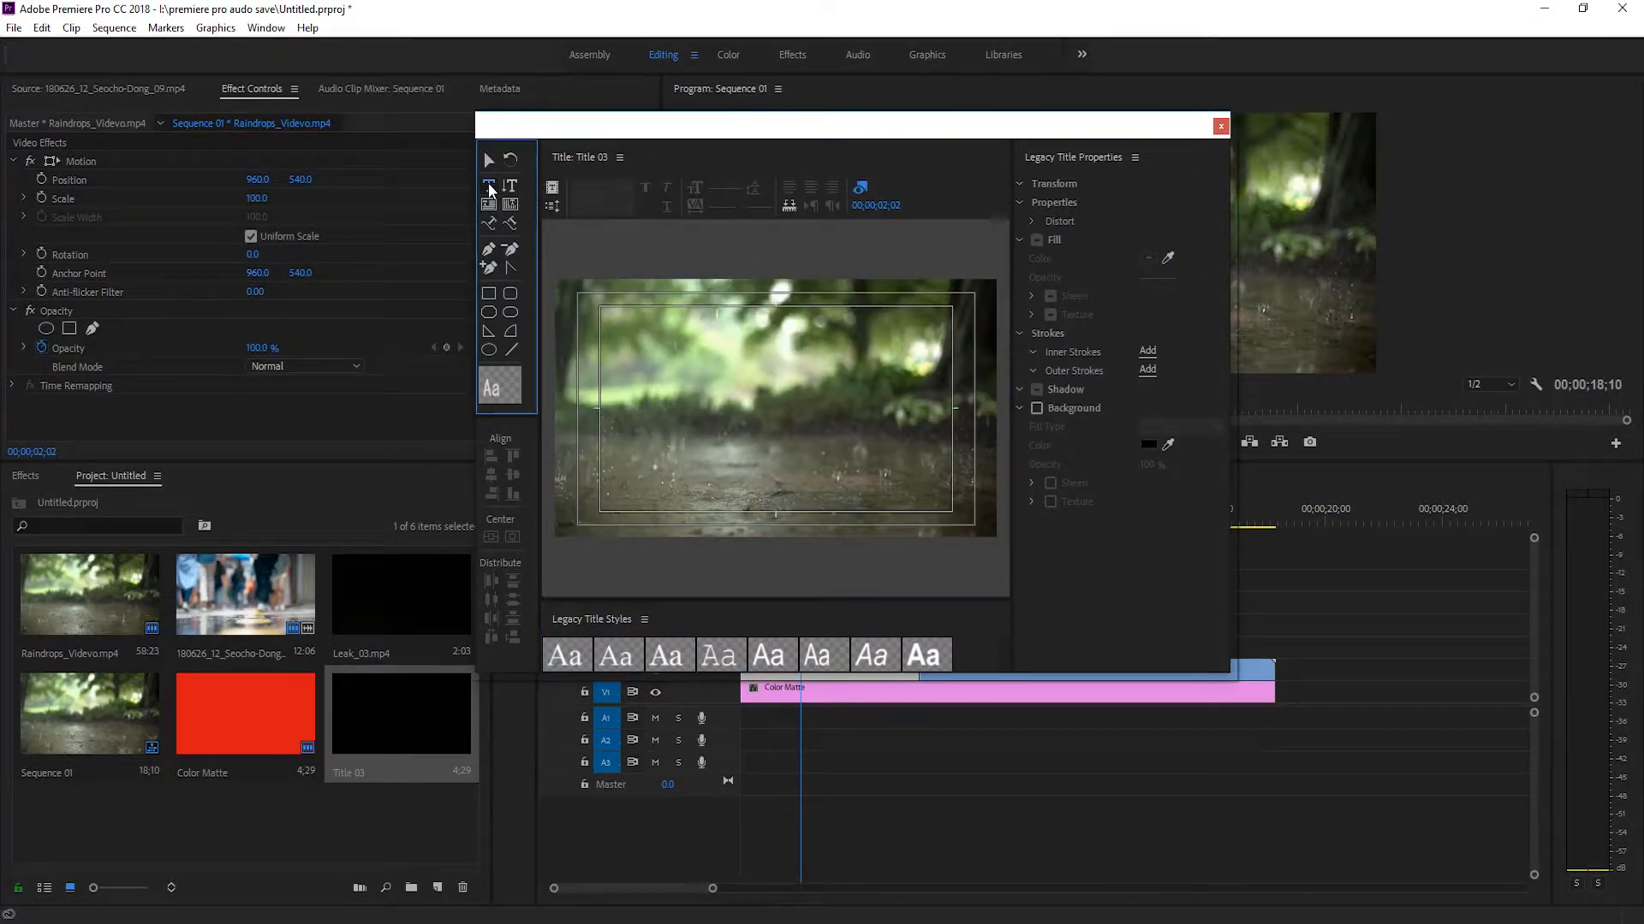
{"action": "left_click", "coordinate": [686, 403]}
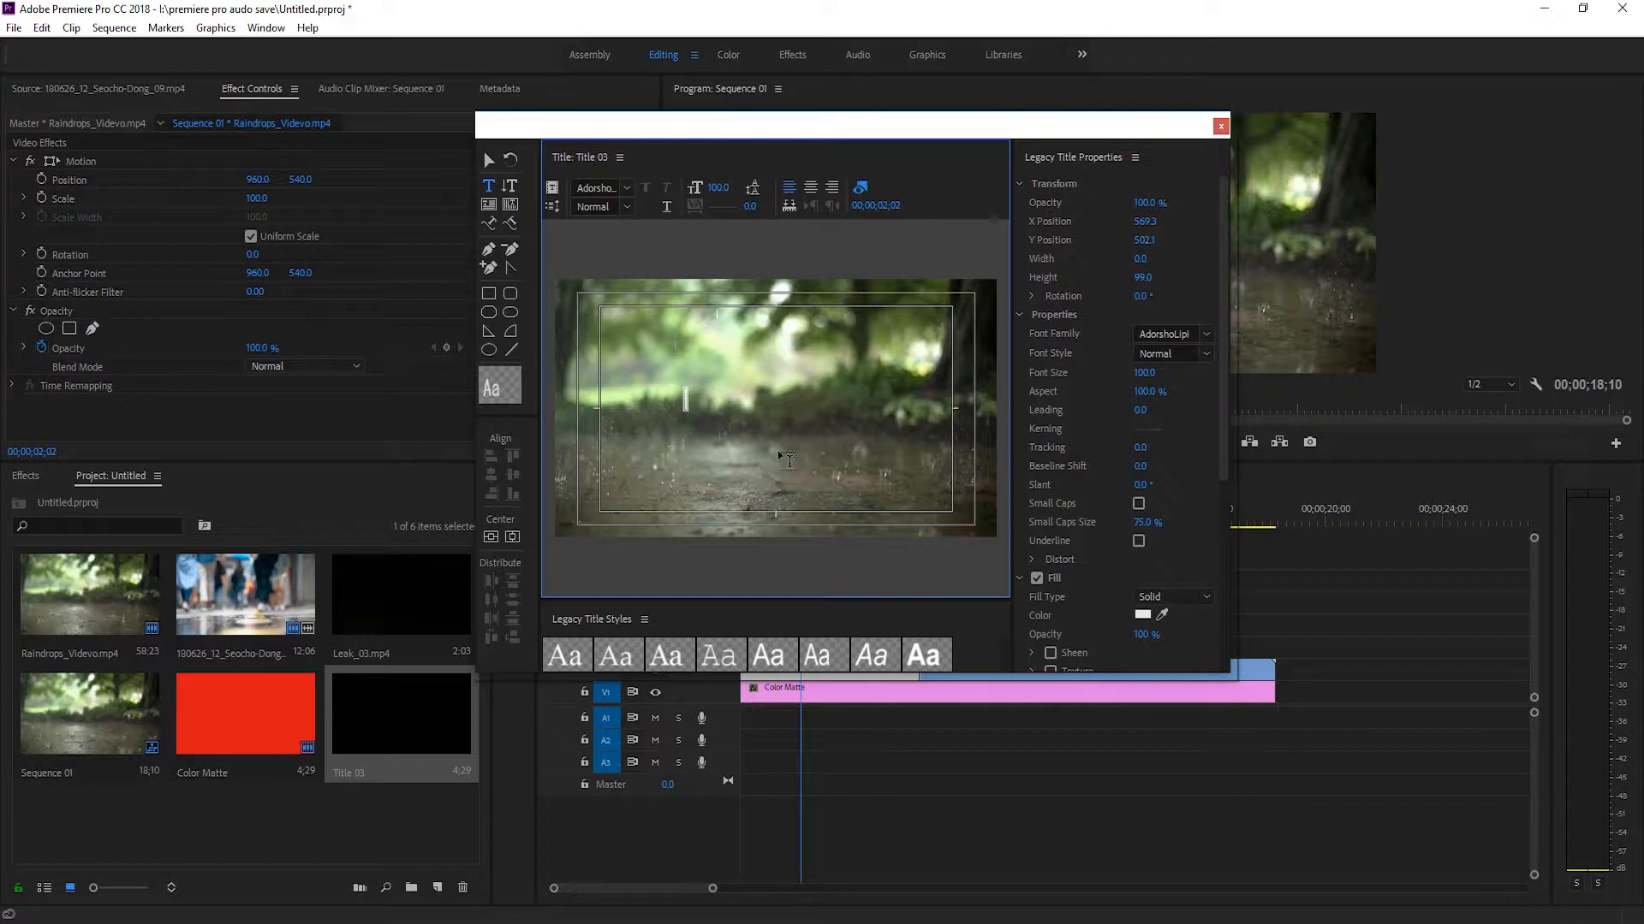
{"action": "type", "text": "Mostafizur"}
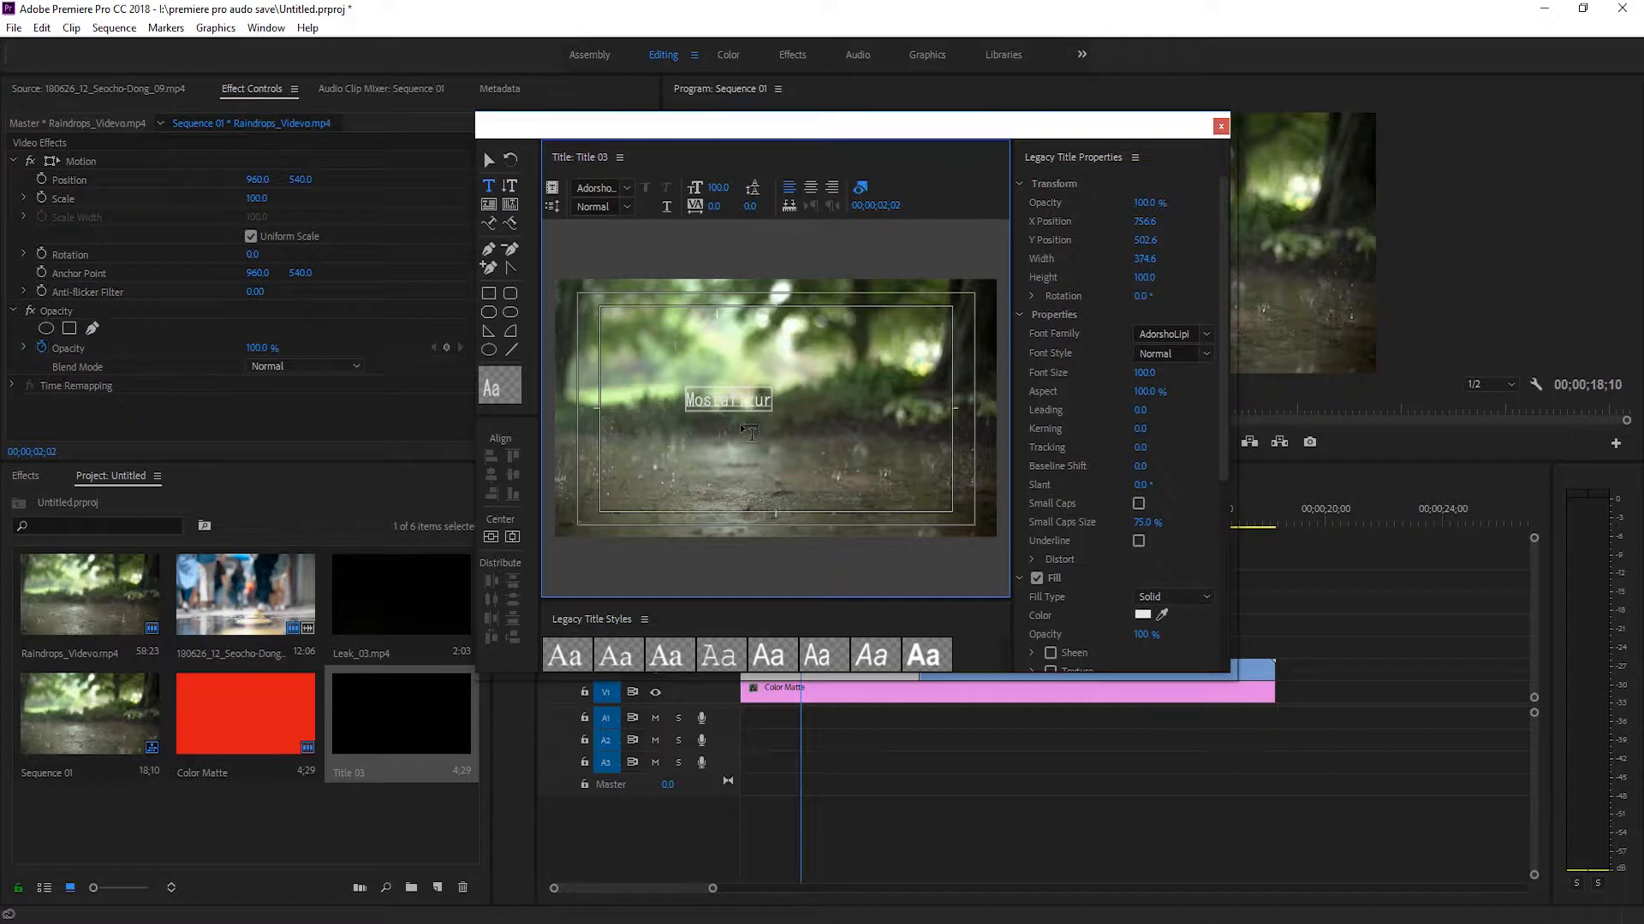
{"action": "left_click", "coordinate": [742, 426]}
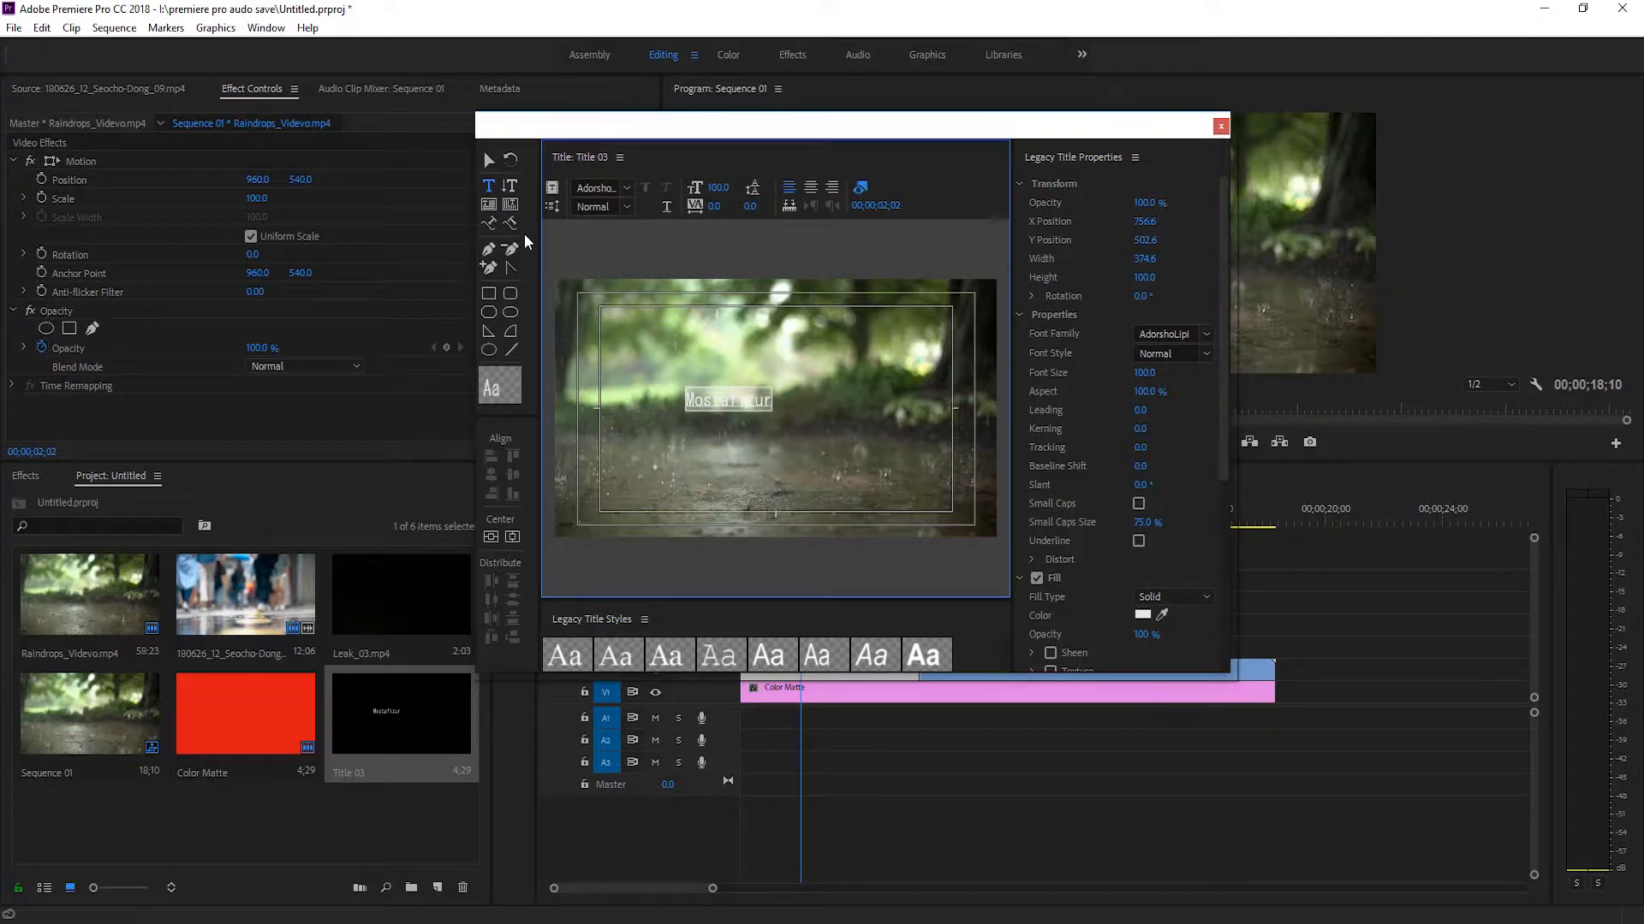
Set the title text's font to Gill Sans Ultra Bold in the Regular style.
{"action": "left_click", "coordinate": [628, 188]}
{"action": "scroll", "coordinate": [734, 354], "scroll_direction": "down", "scroll_amount": 15}
{"action": "scroll", "coordinate": [735, 353], "scroll_direction": "up", "scroll_amount": 1}
{"action": "scroll", "coordinate": [742, 354], "scroll_direction": "up", "scroll_amount": 7}
{"action": "scroll", "coordinate": [754, 353], "scroll_direction": "up", "scroll_amount": 10}
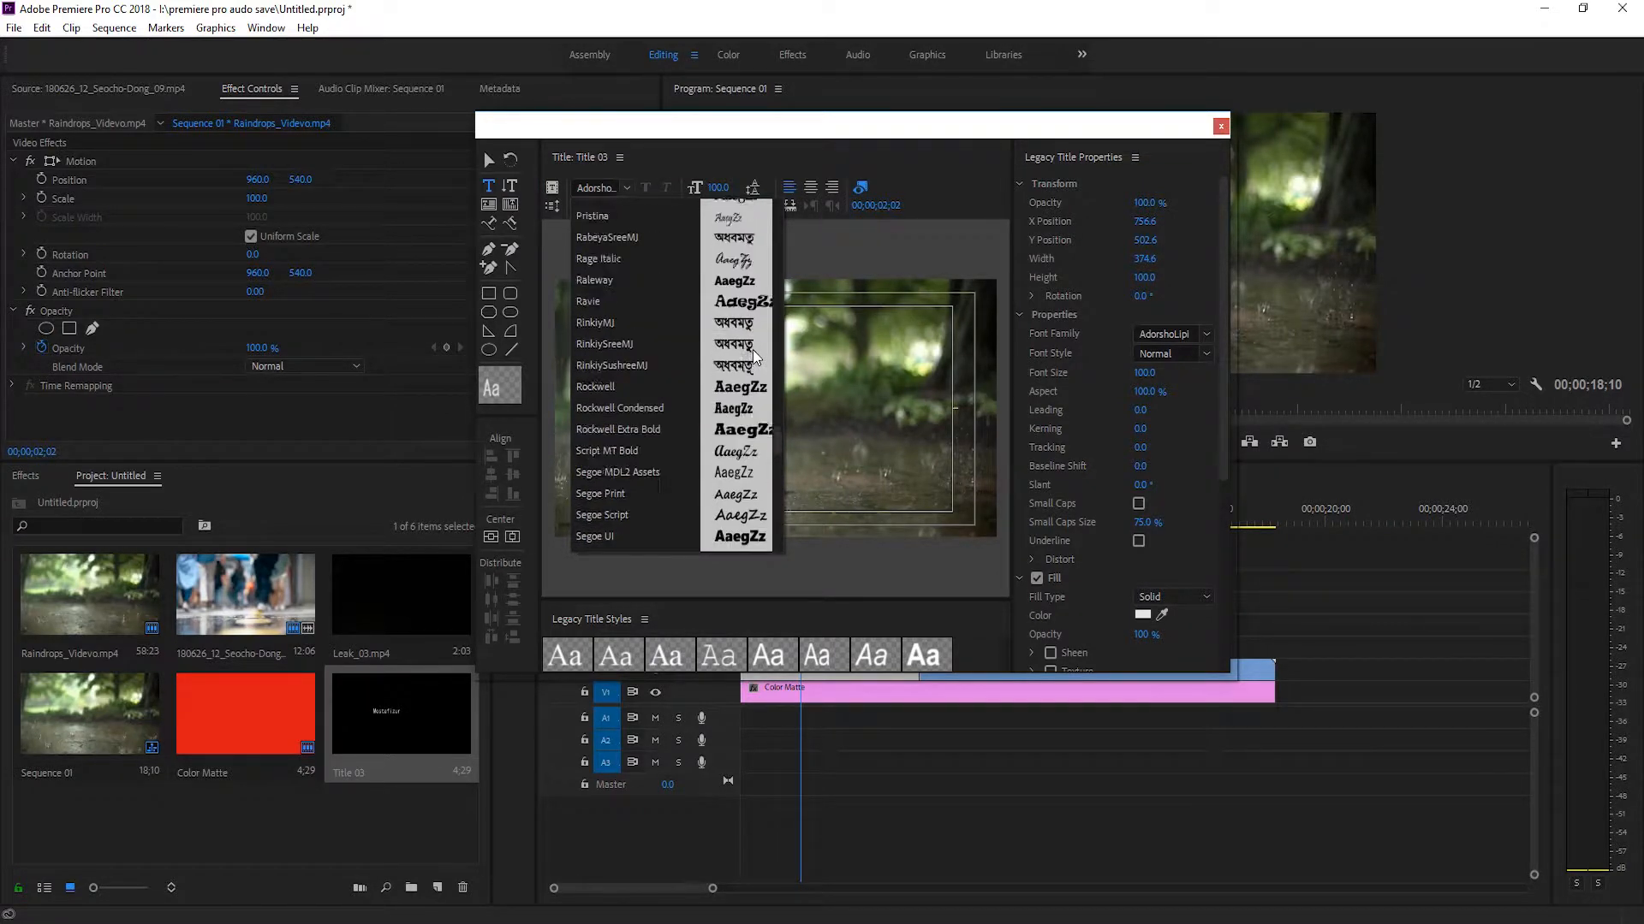
{"action": "scroll", "coordinate": [753, 351], "scroll_direction": "up", "scroll_amount": 15}
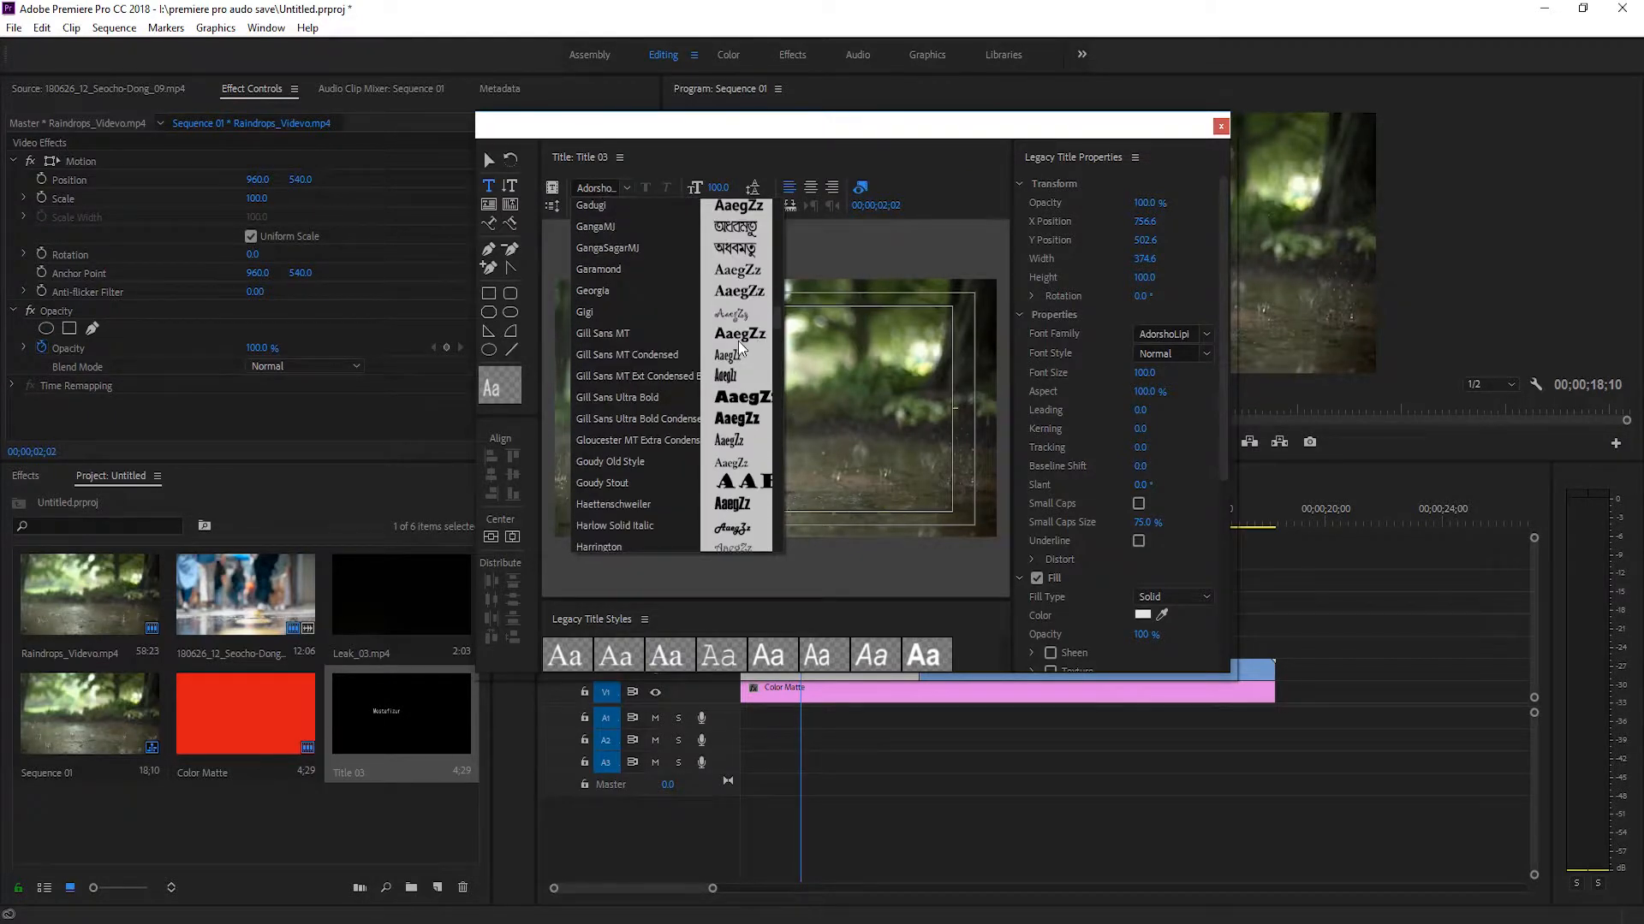
{"action": "left_click", "coordinate": [751, 401]}
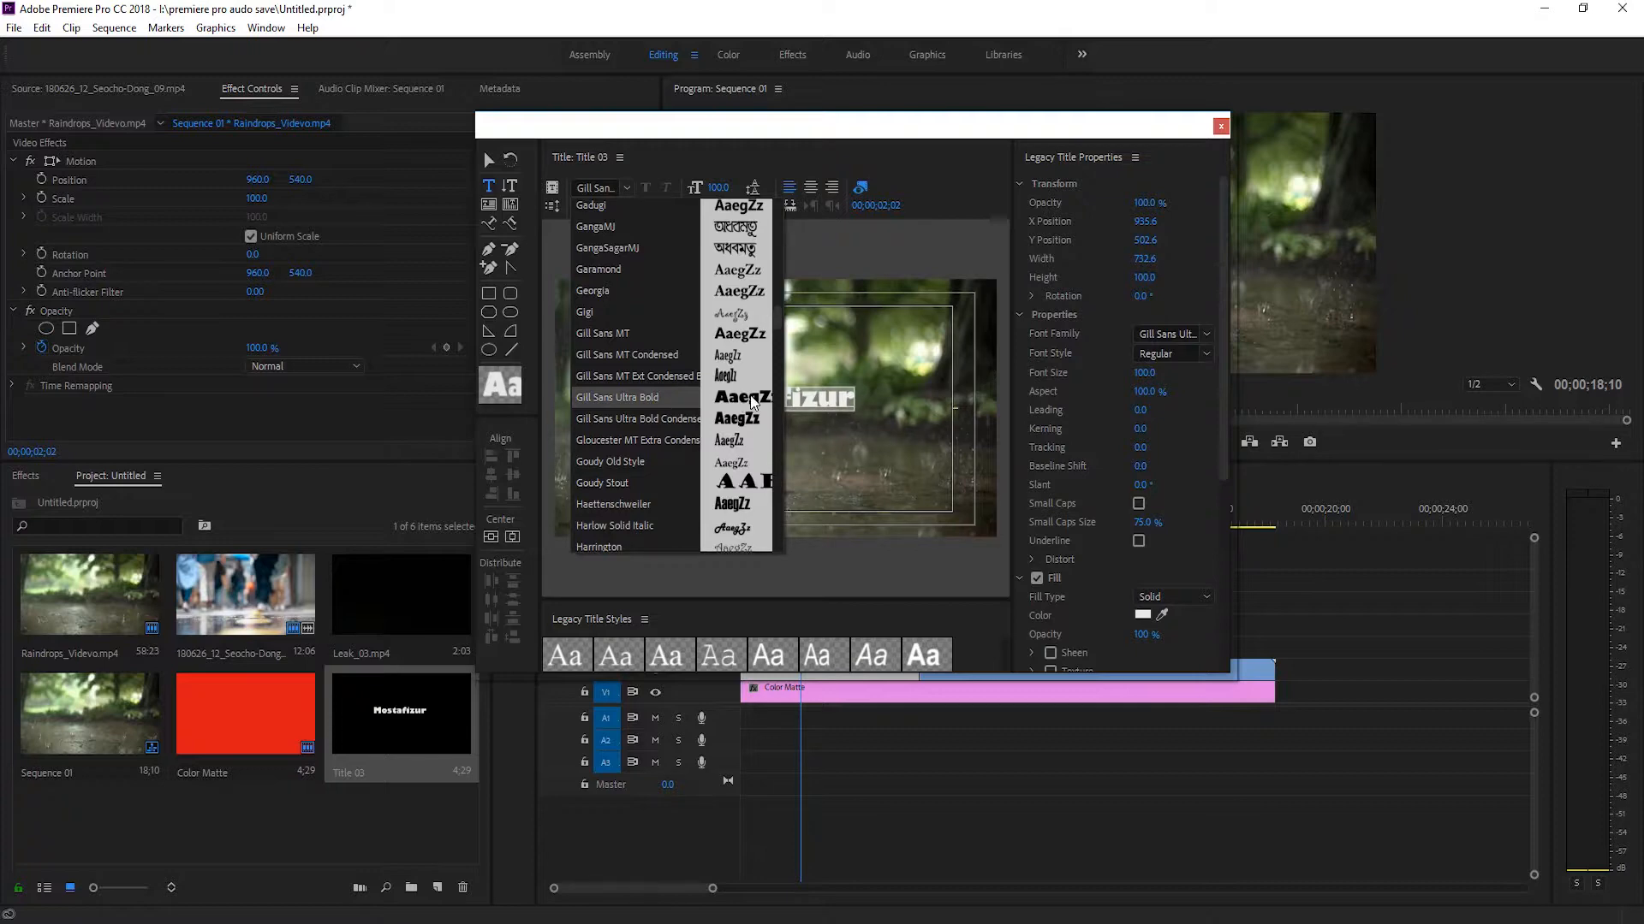
{"action": "left_click", "coordinate": [640, 399]}
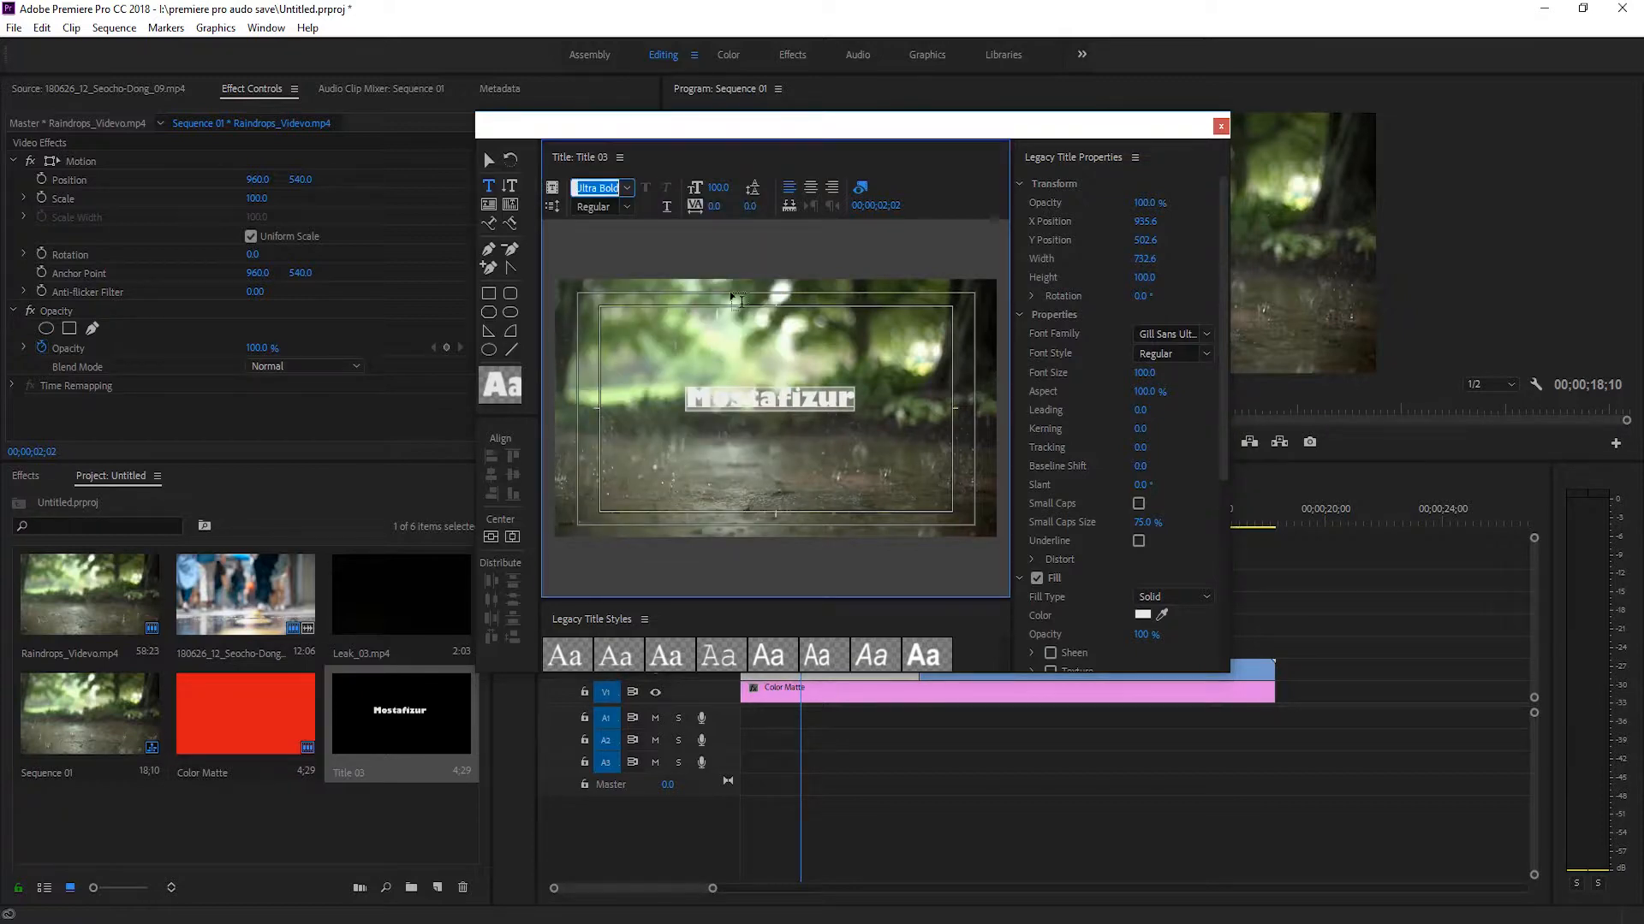
{"action": "left_click", "coordinate": [610, 210]}
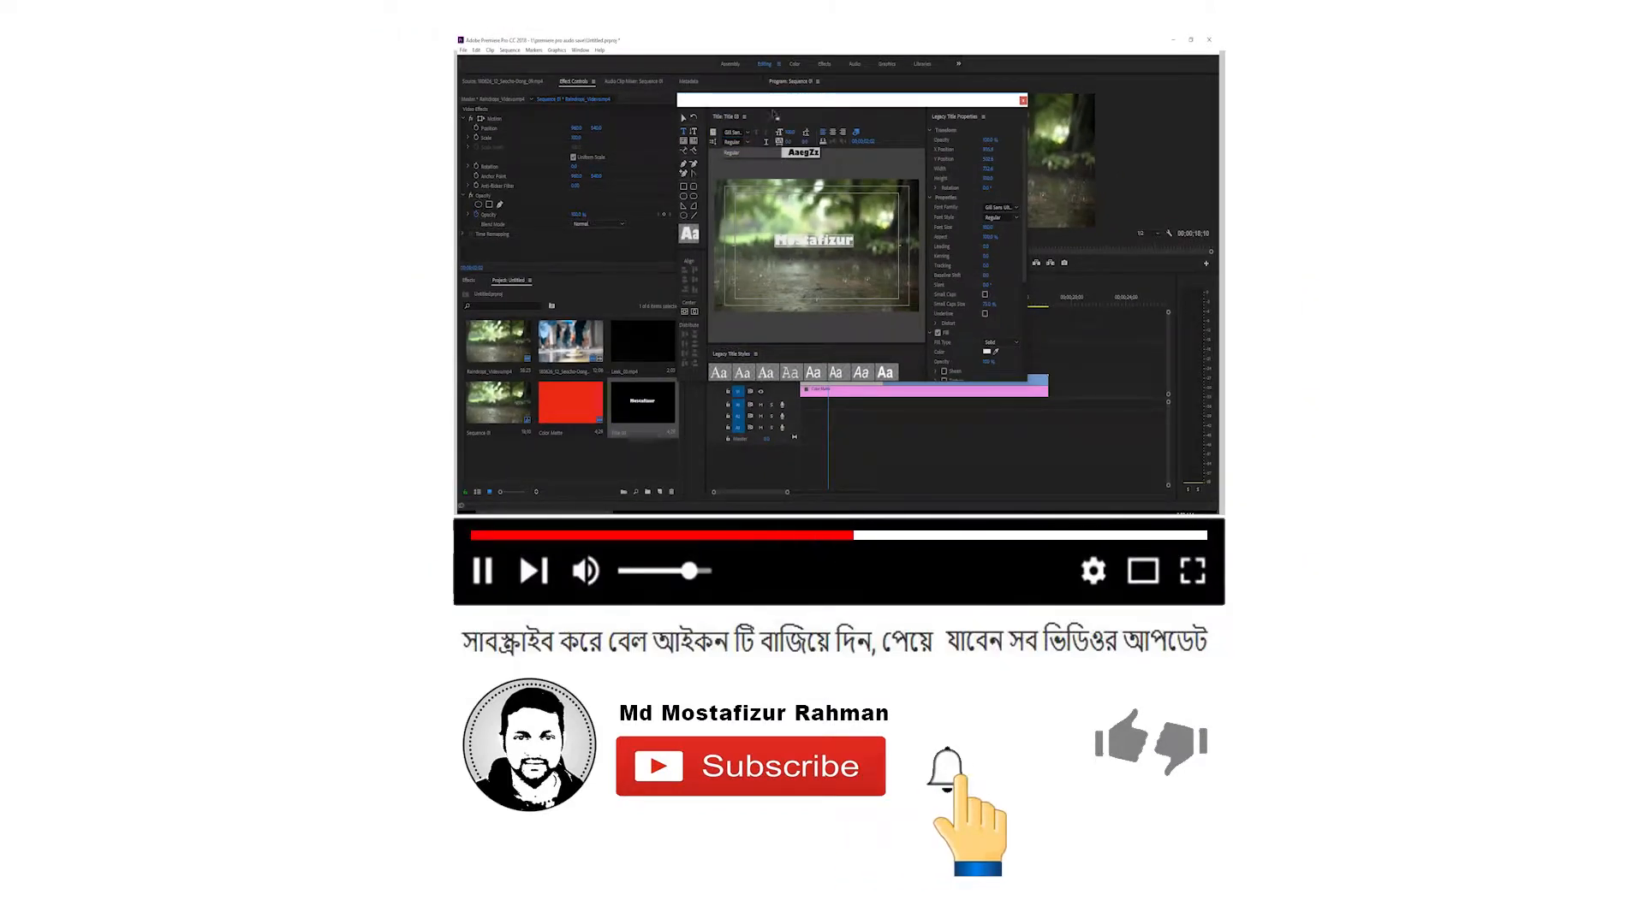
Centre the title text in the frame both ways and enlarge it to about 1700 wide and 595 high.
{"action": "left_click", "coordinate": [683, 119]}
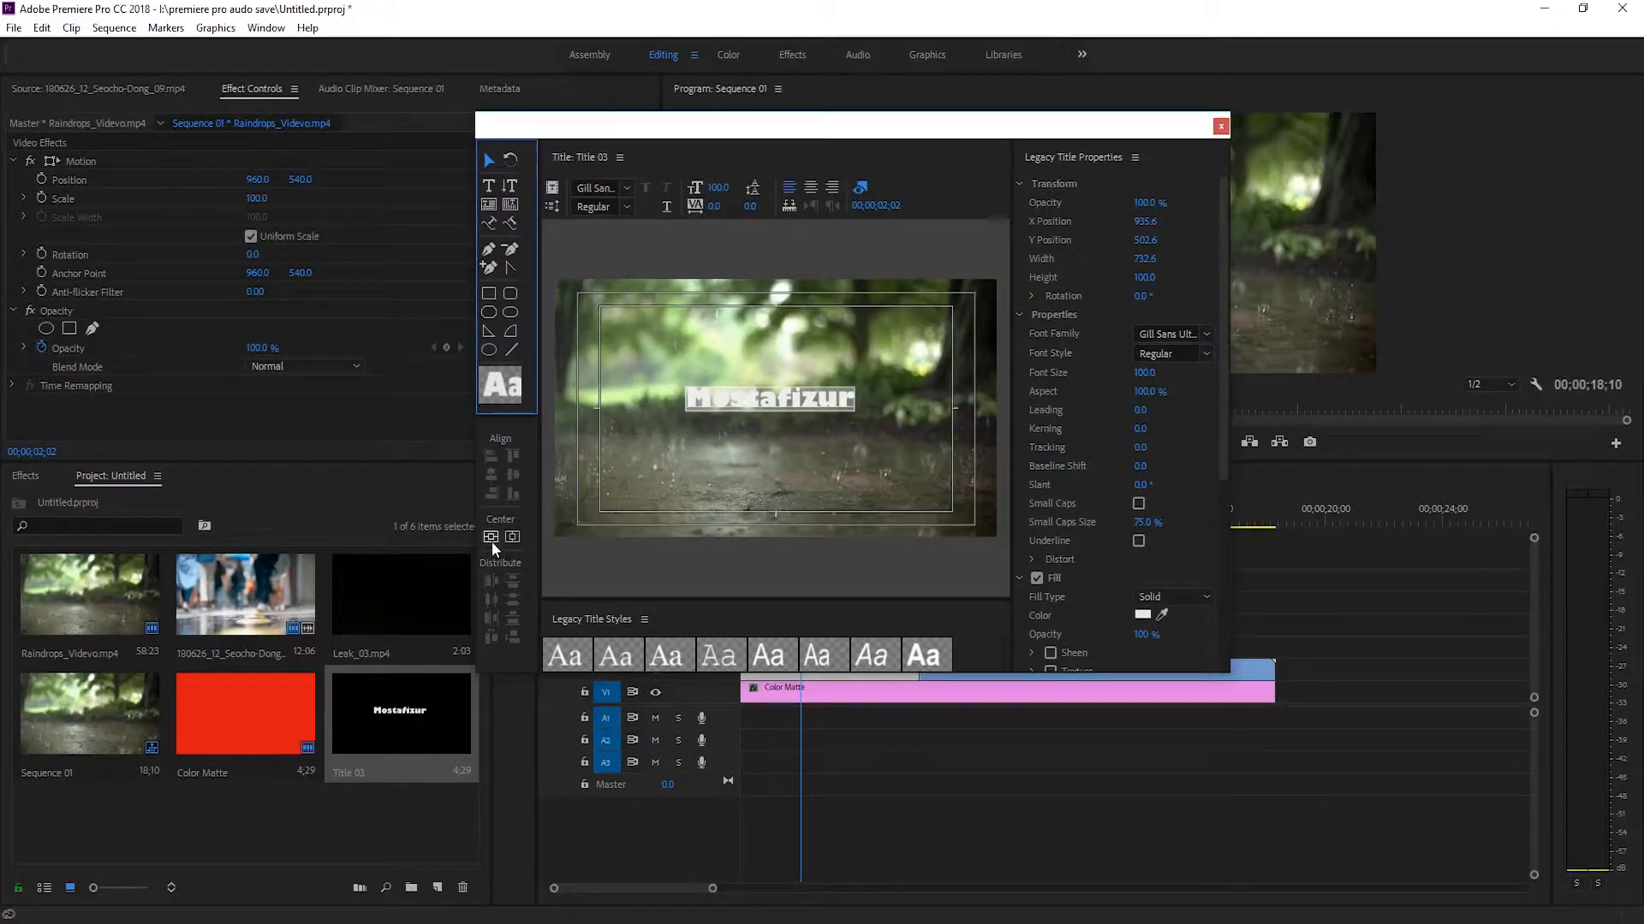
{"action": "left_click", "coordinate": [491, 536]}
{"action": "left_click", "coordinate": [513, 536]}
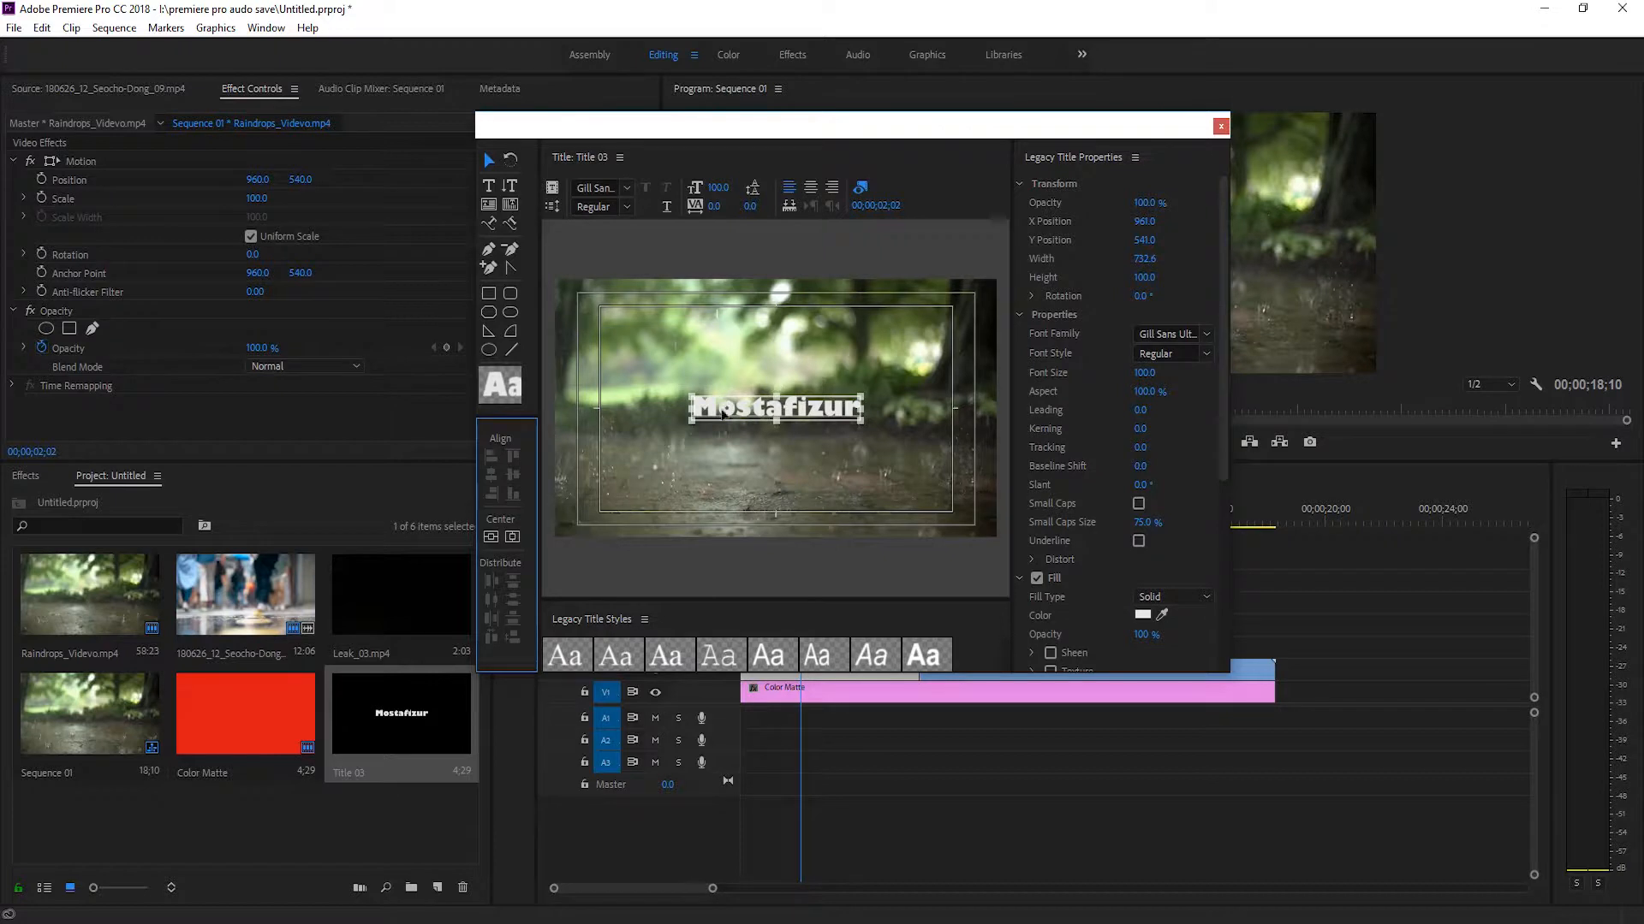
{"action": "left_click_drag", "start_coordinate": [863, 421], "coordinate": [952, 484]}
{"action": "left_click_drag", "start_coordinate": [692, 396], "coordinate": [574, 346]}
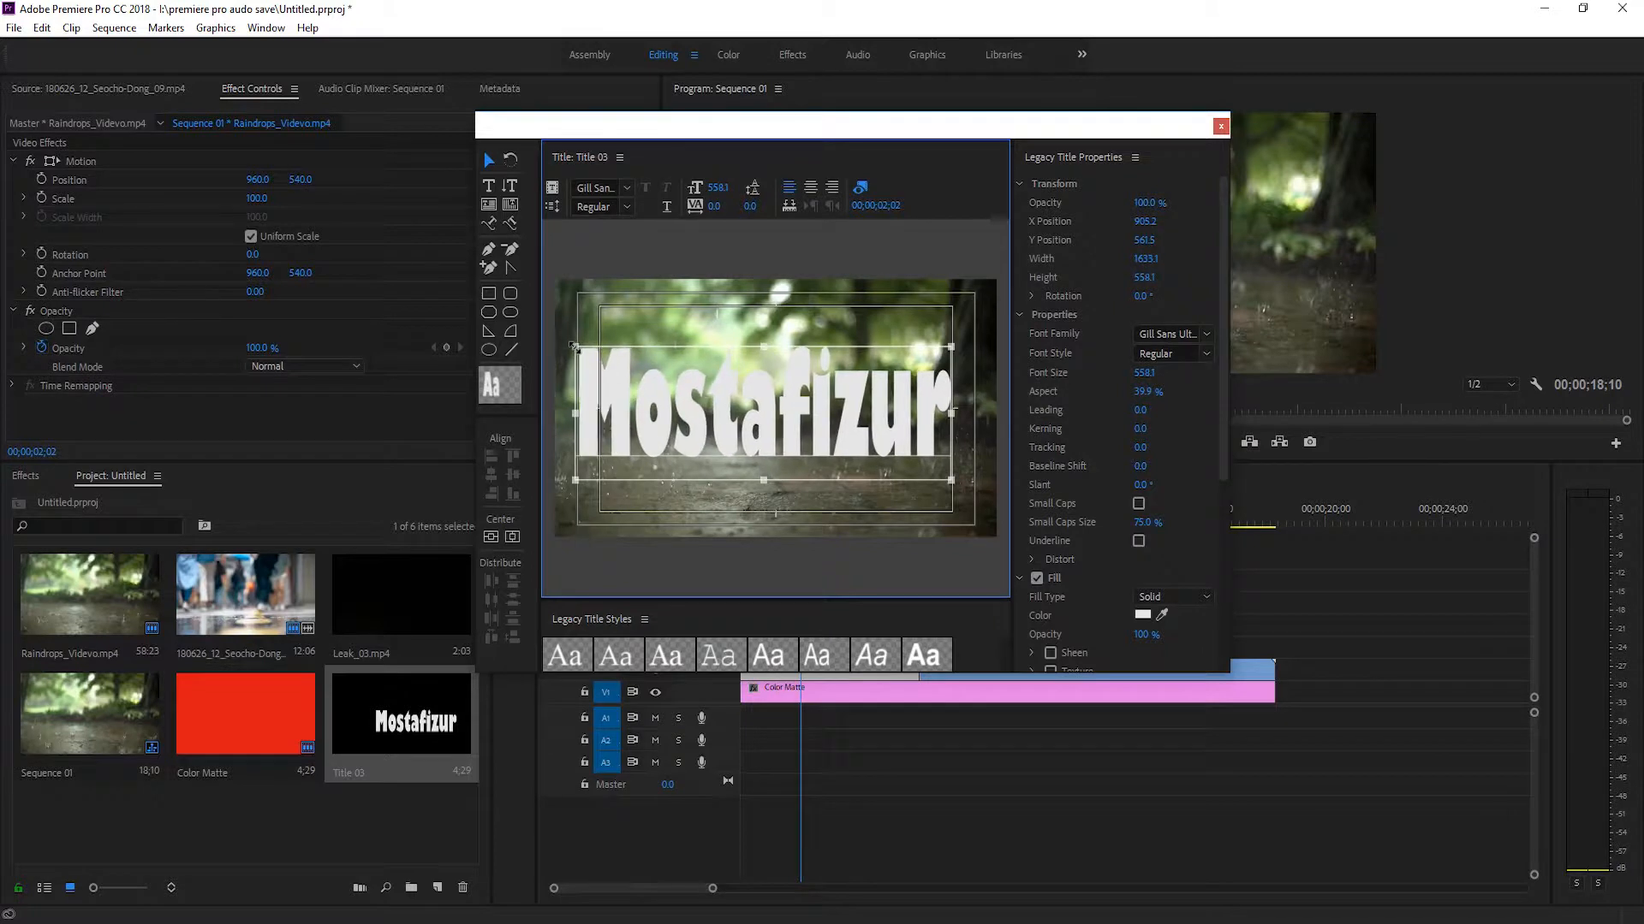
{"action": "left_click_drag", "start_coordinate": [951, 479], "coordinate": [964, 489]}
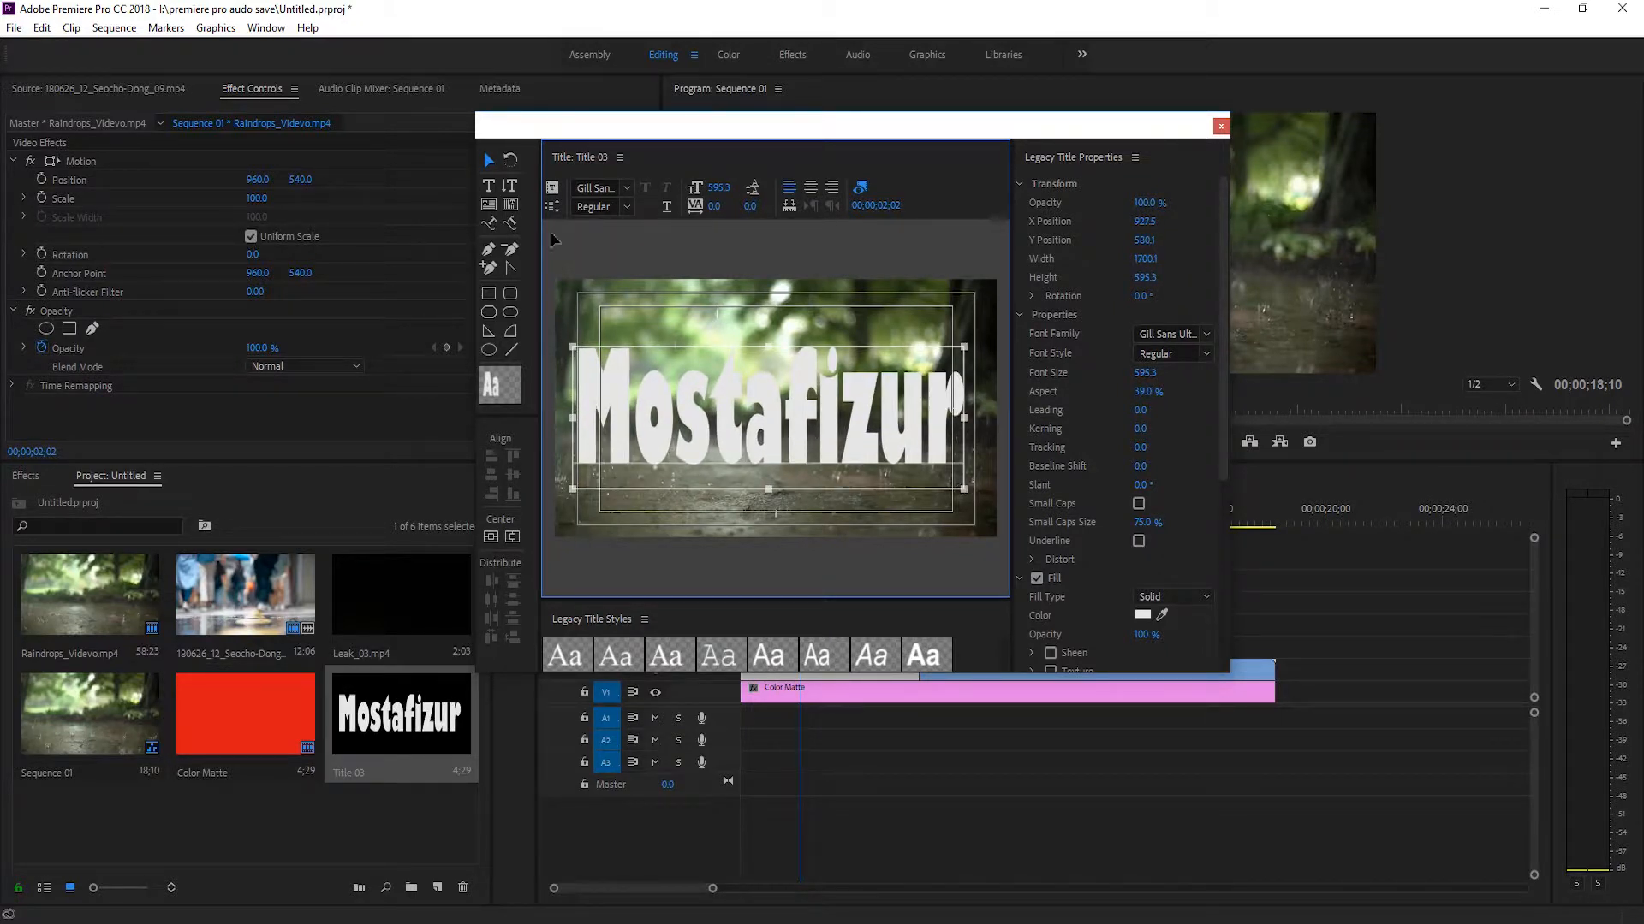
Replace the title text with the same first name in all capital letters.
{"action": "left_click", "coordinate": [489, 187]}
{"action": "left_click", "coordinate": [711, 418]}
{"action": "key", "text": "ctrl+a"}
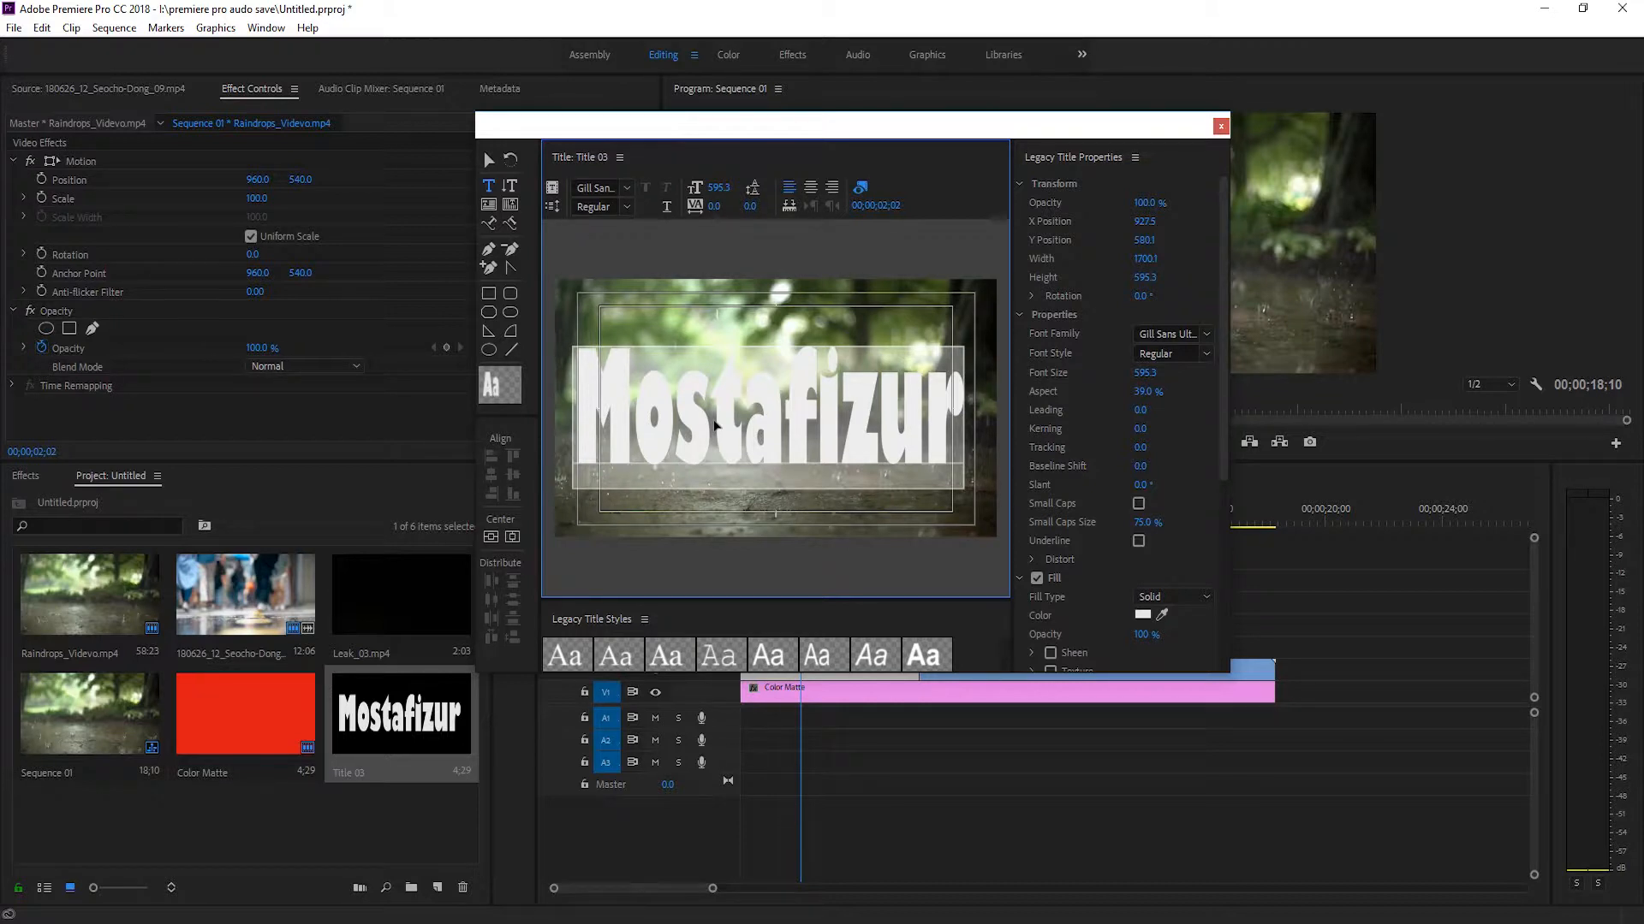
{"action": "type", "text": "MOSTAFIZUR"}
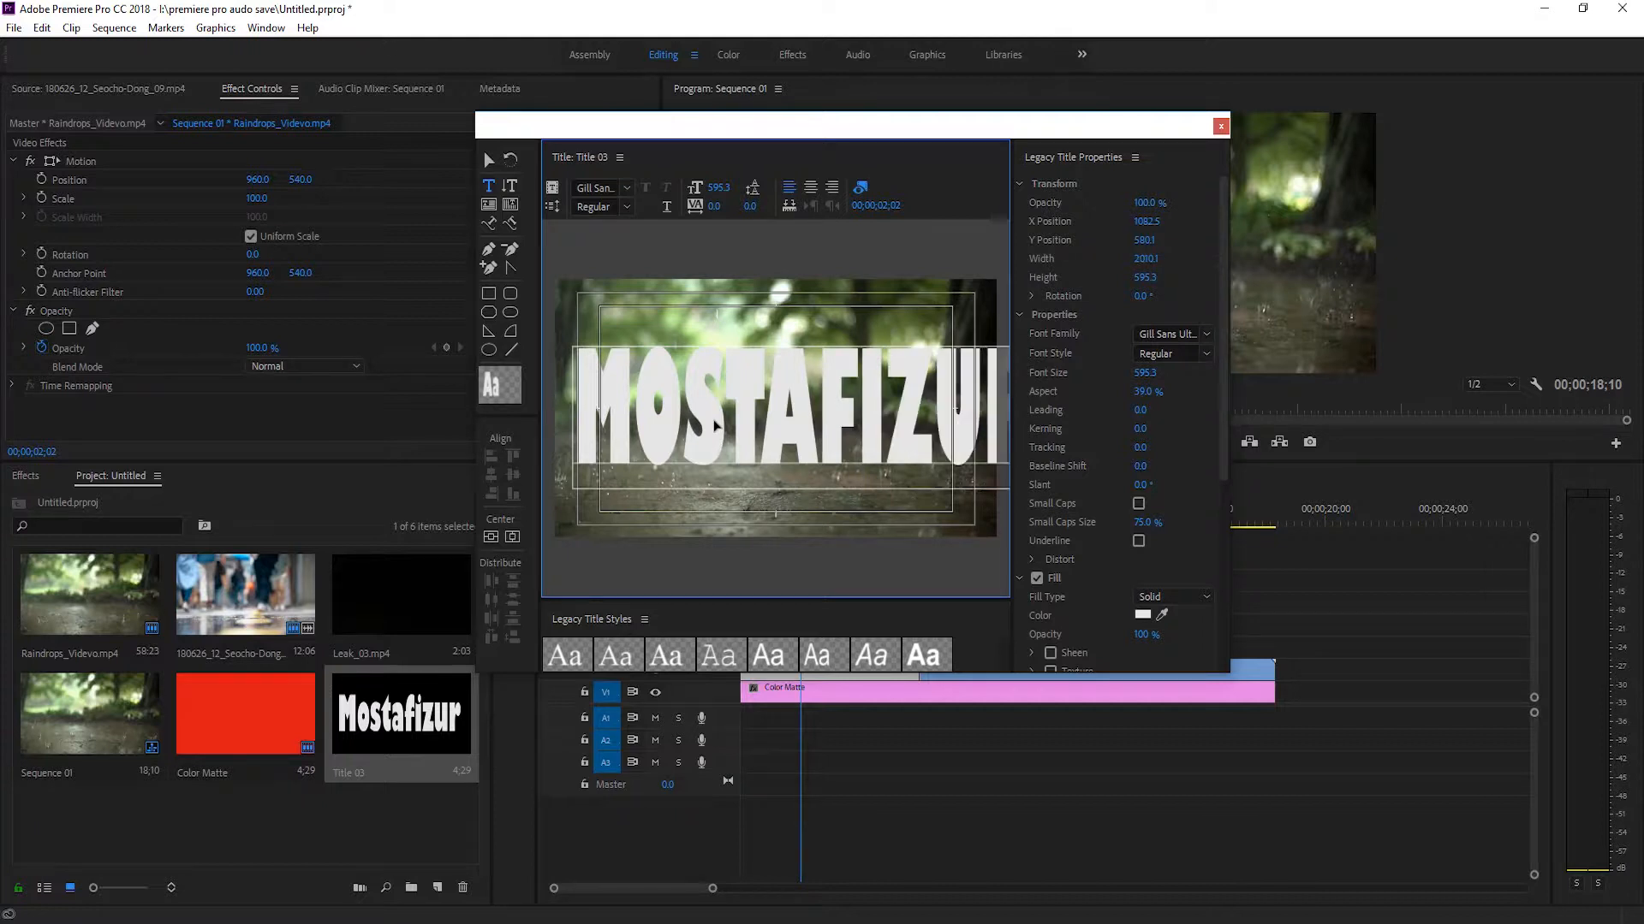
Resize and reposition the title text to span the frame, about 1858 wide and 547 high, and close the title editor.
{"action": "left_click", "coordinate": [489, 161]}
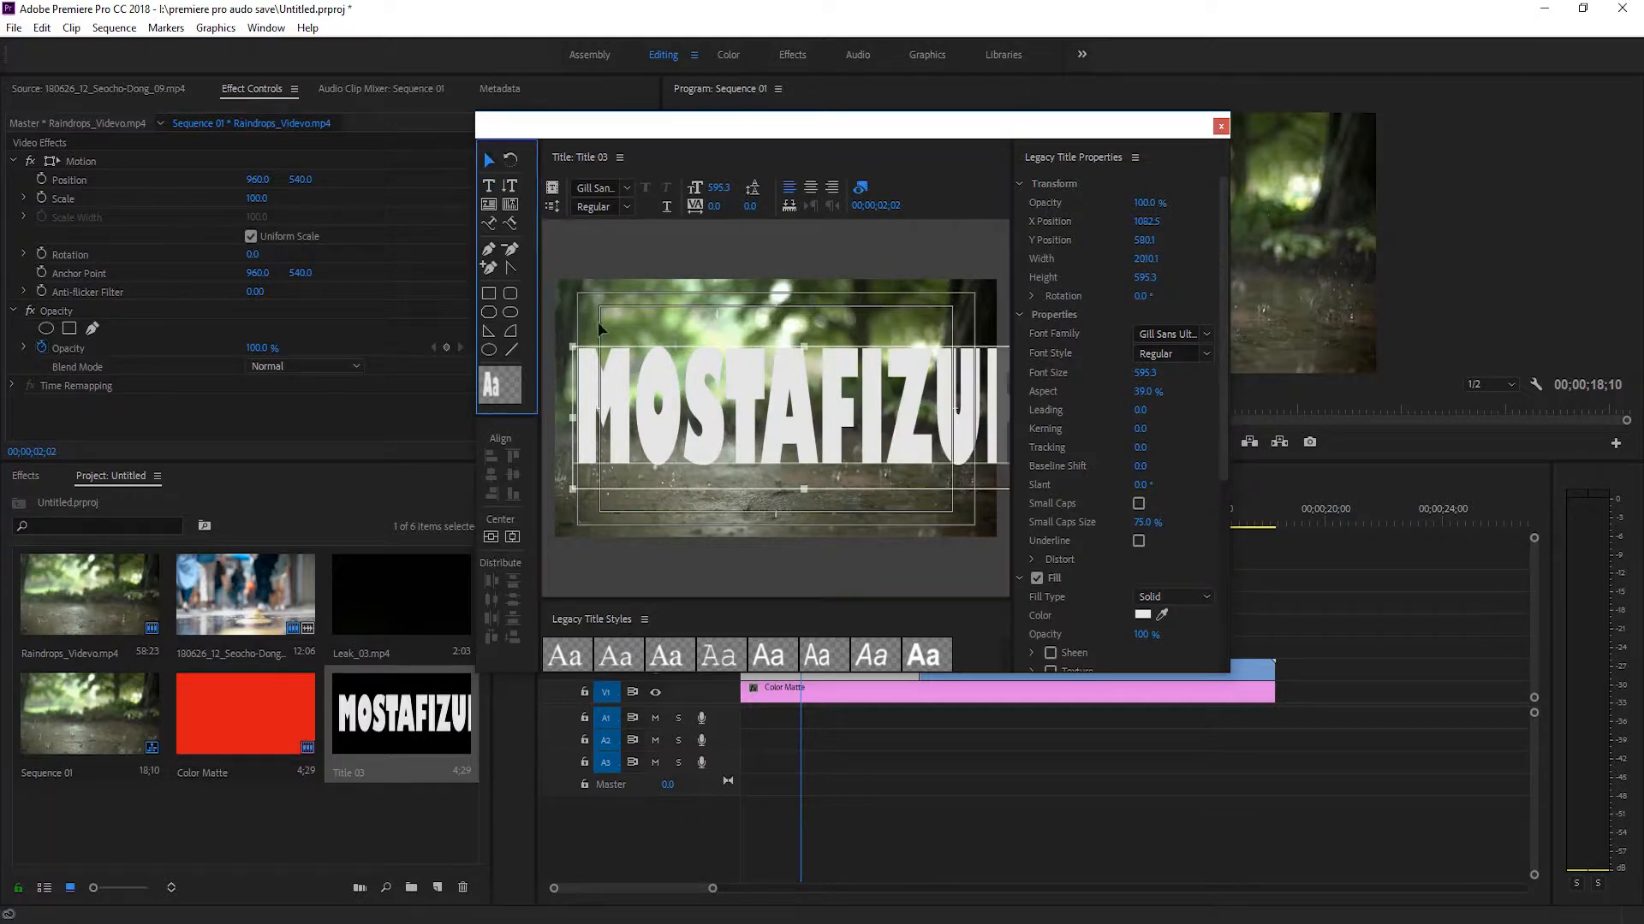
{"action": "left_click_drag", "start_coordinate": [574, 347], "coordinate": [656, 358]}
{"action": "left_click_drag", "start_coordinate": [719, 410], "coordinate": [627, 414]}
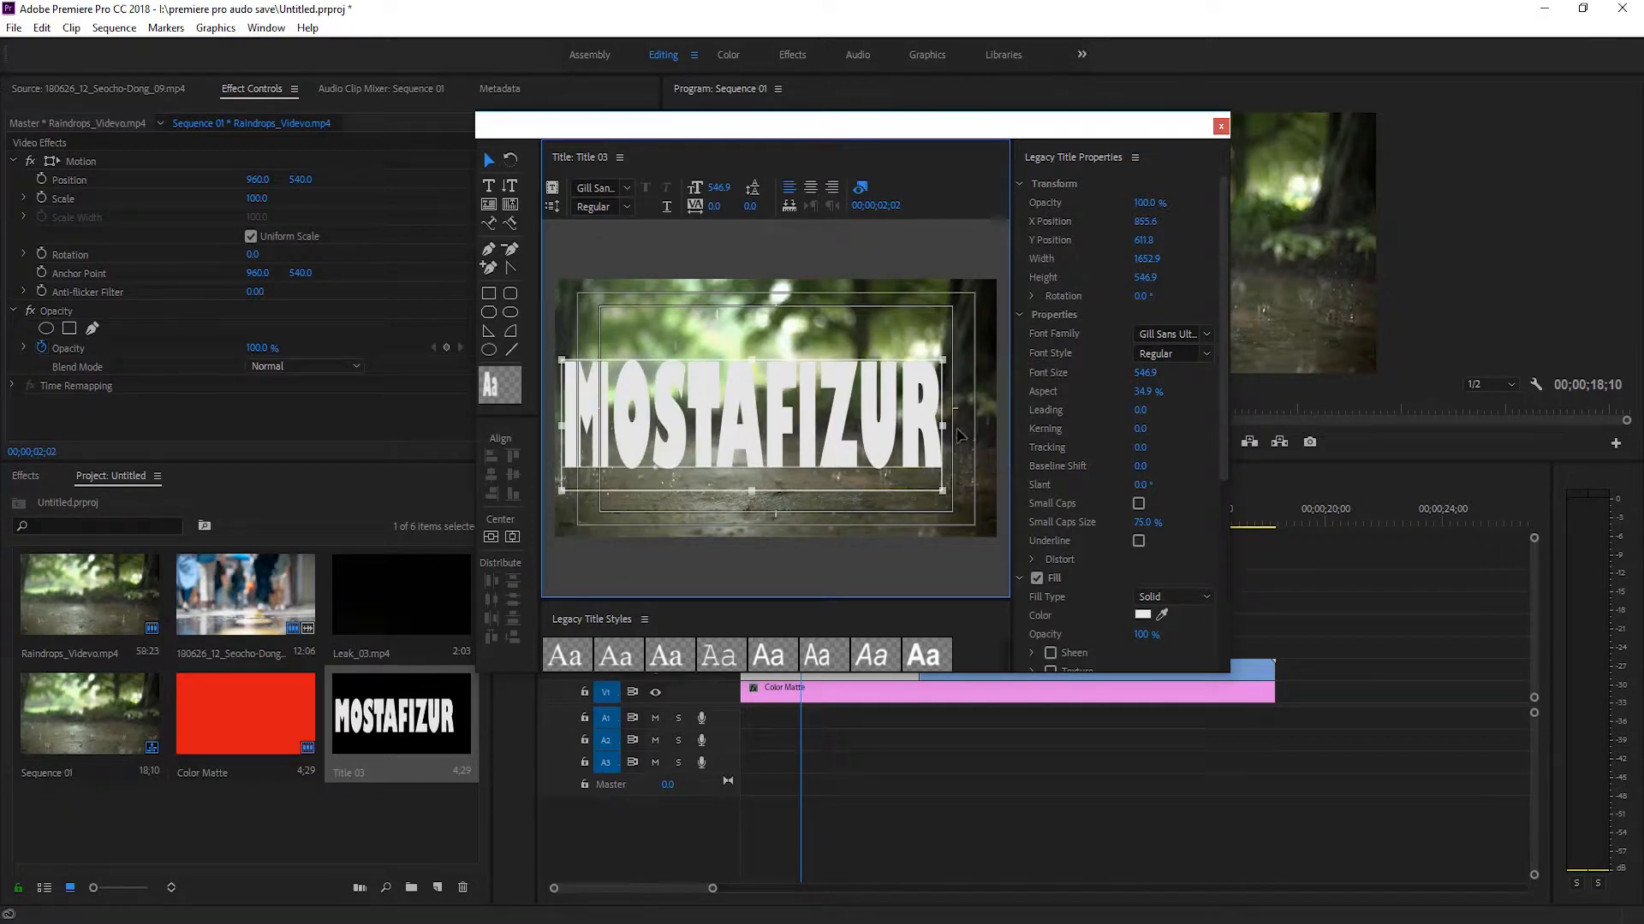
{"action": "left_click_drag", "start_coordinate": [943, 425], "coordinate": [991, 426]}
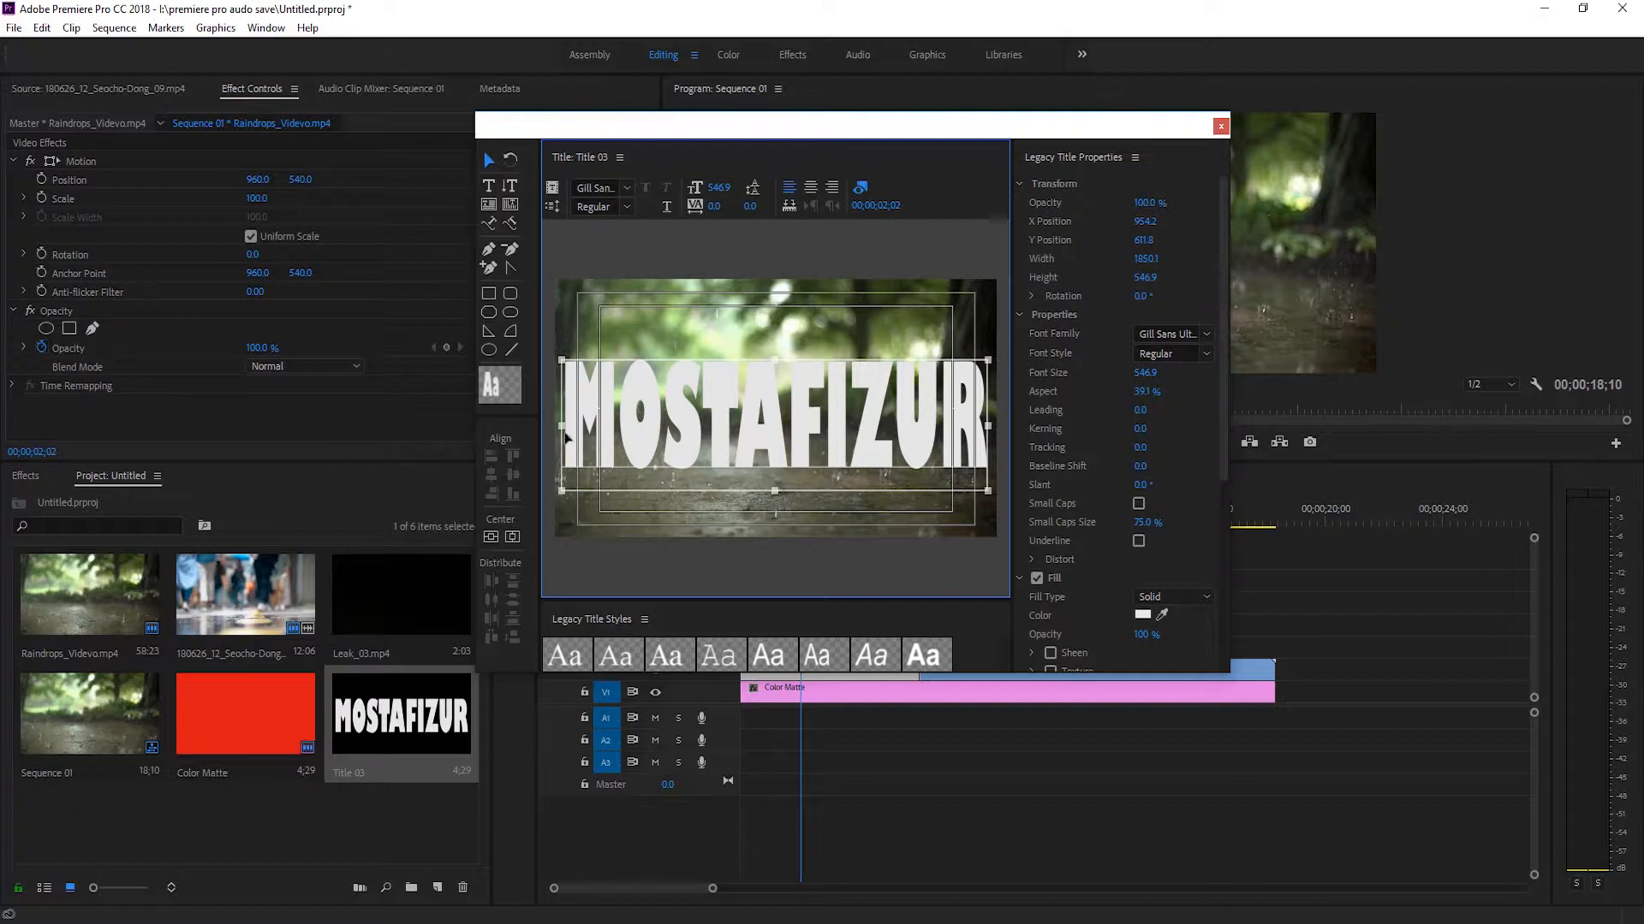
{"action": "left_click_drag", "start_coordinate": [561, 425], "coordinate": [559, 425]}
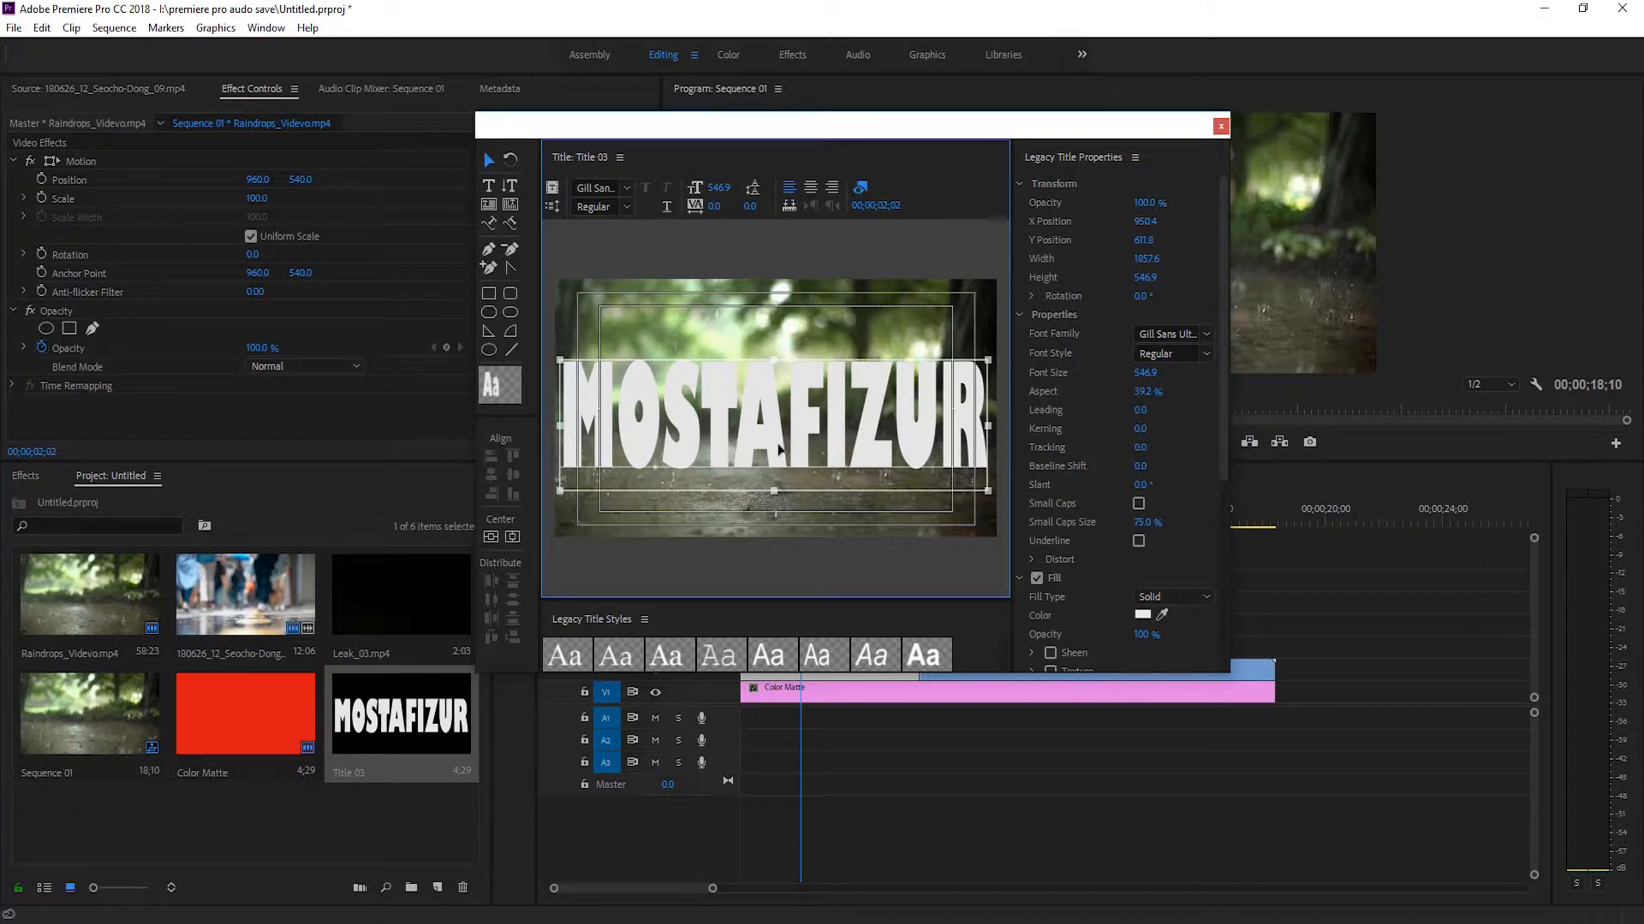
{"action": "left_click", "coordinate": [1220, 128]}
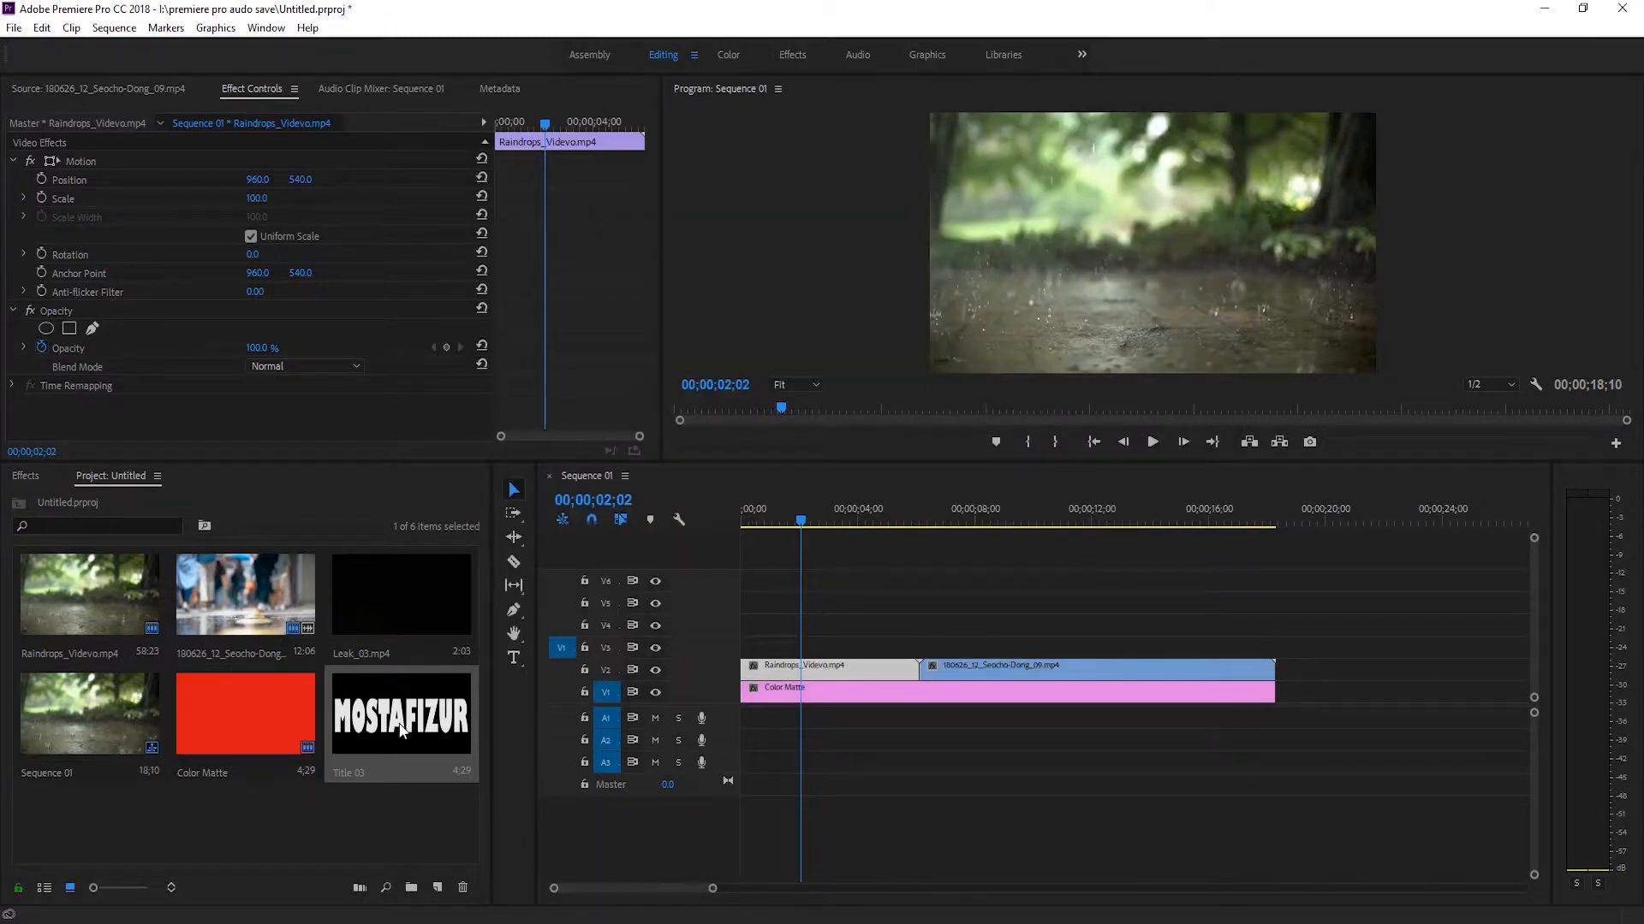
Place Title 03 on V3 above the Raindrops clip, shift it slightly earlier, and set the playhead to 00;00;01;14.
{"action": "left_click_drag", "start_coordinate": [376, 761], "coordinate": [769, 648]}
{"action": "left_click_drag", "start_coordinate": [796, 522], "coordinate": [782, 528]}
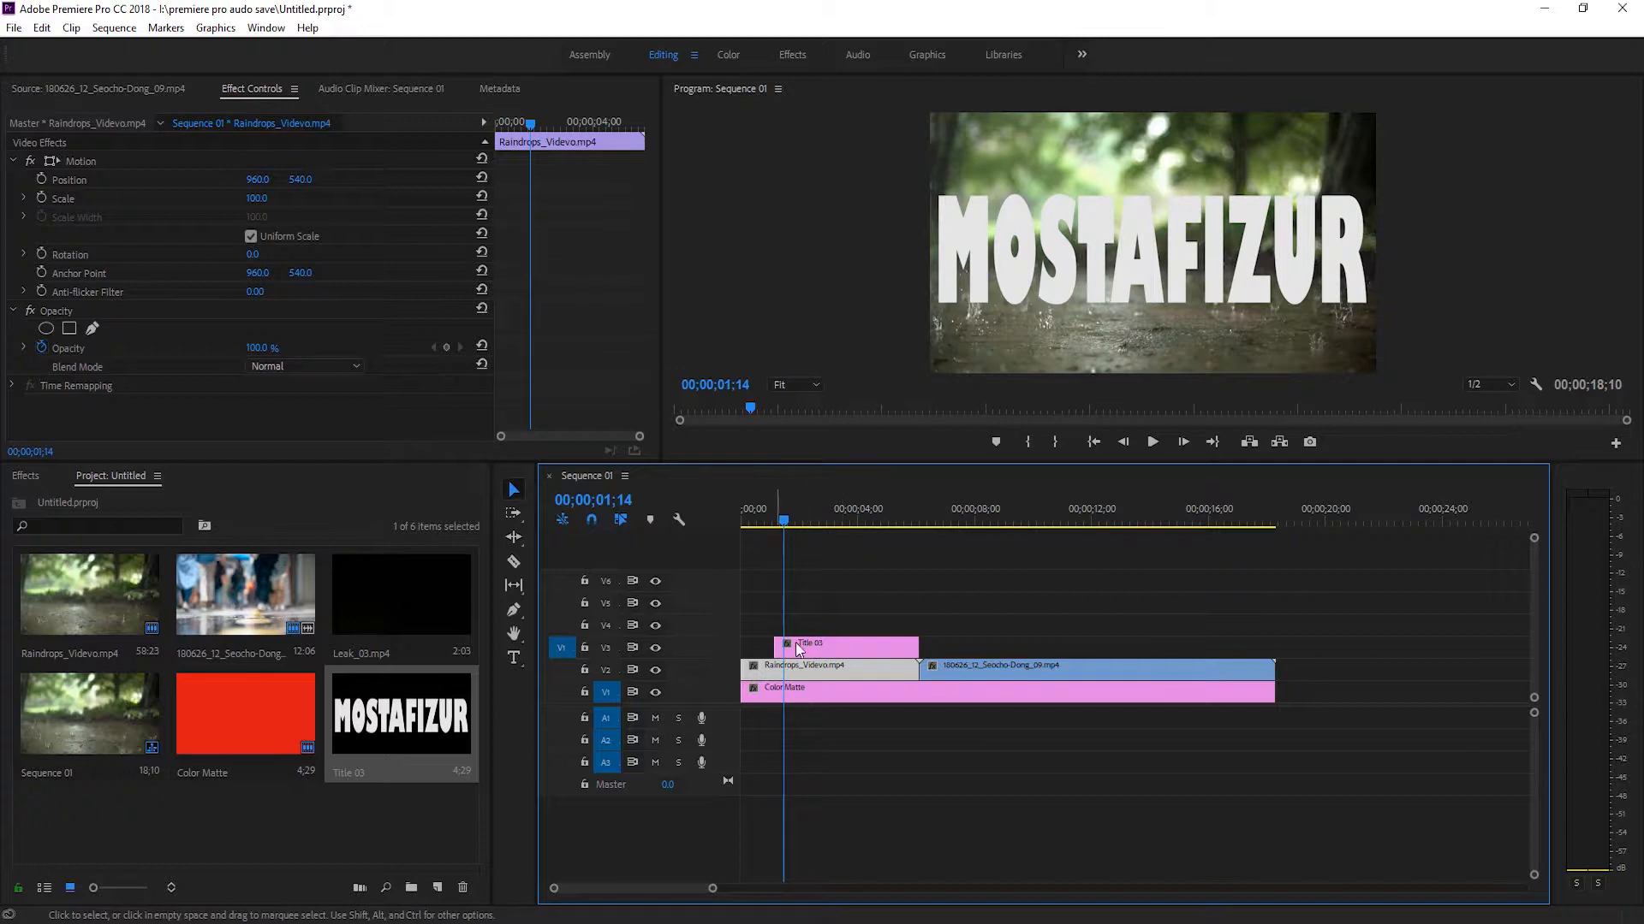
{"action": "left_click_drag", "start_coordinate": [838, 648], "coordinate": [822, 668]}
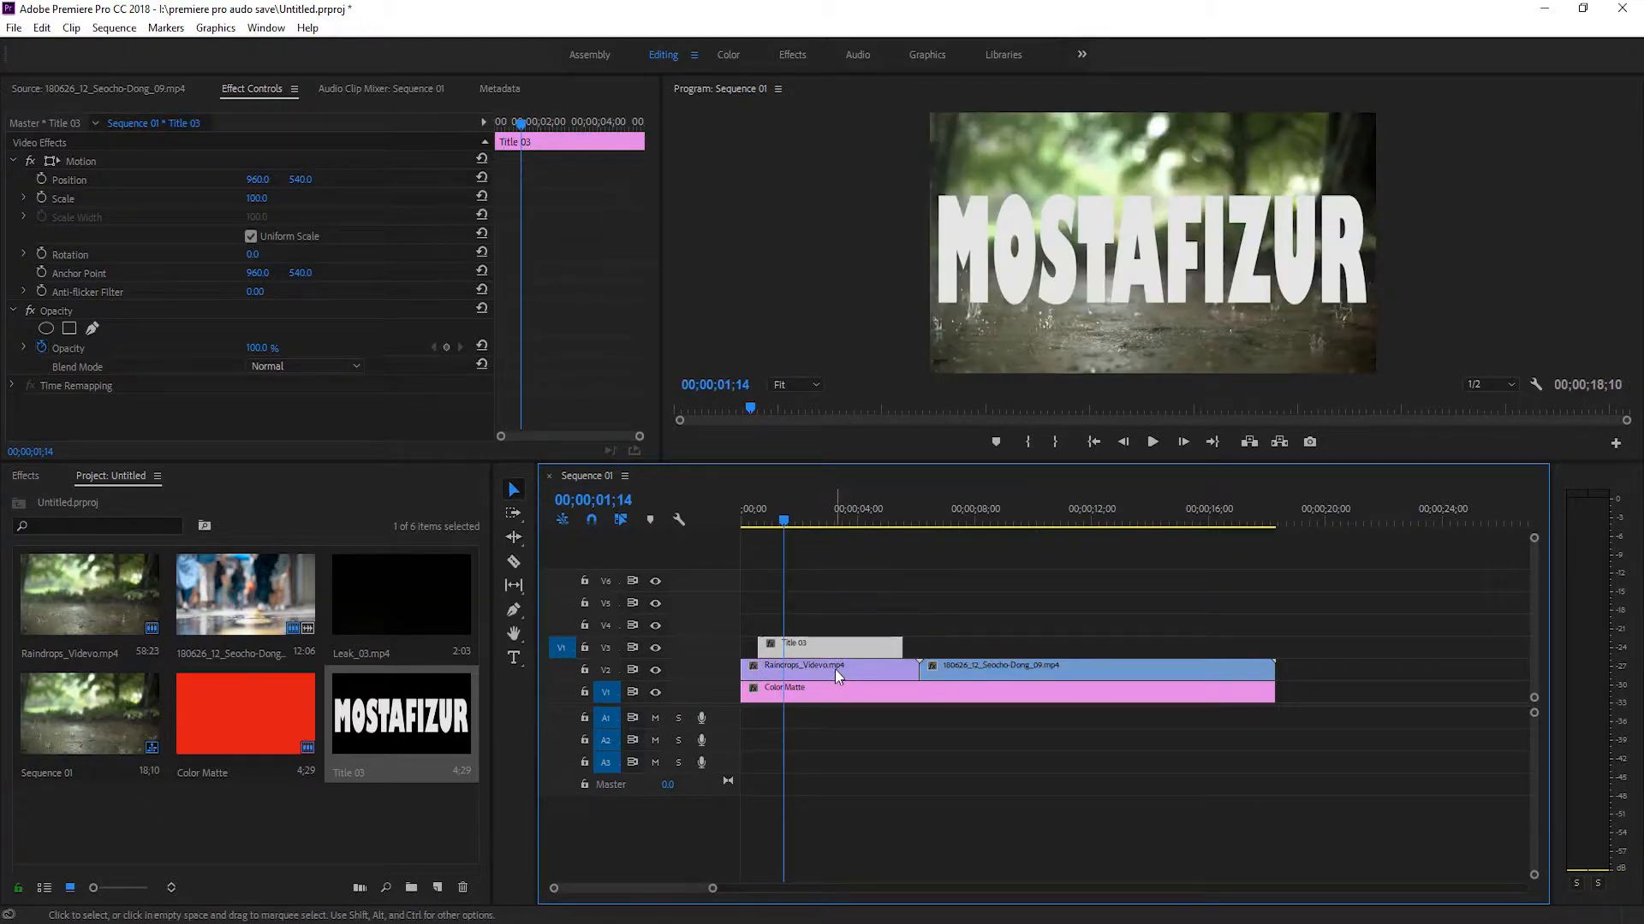
{"action": "left_click", "coordinate": [834, 669]}
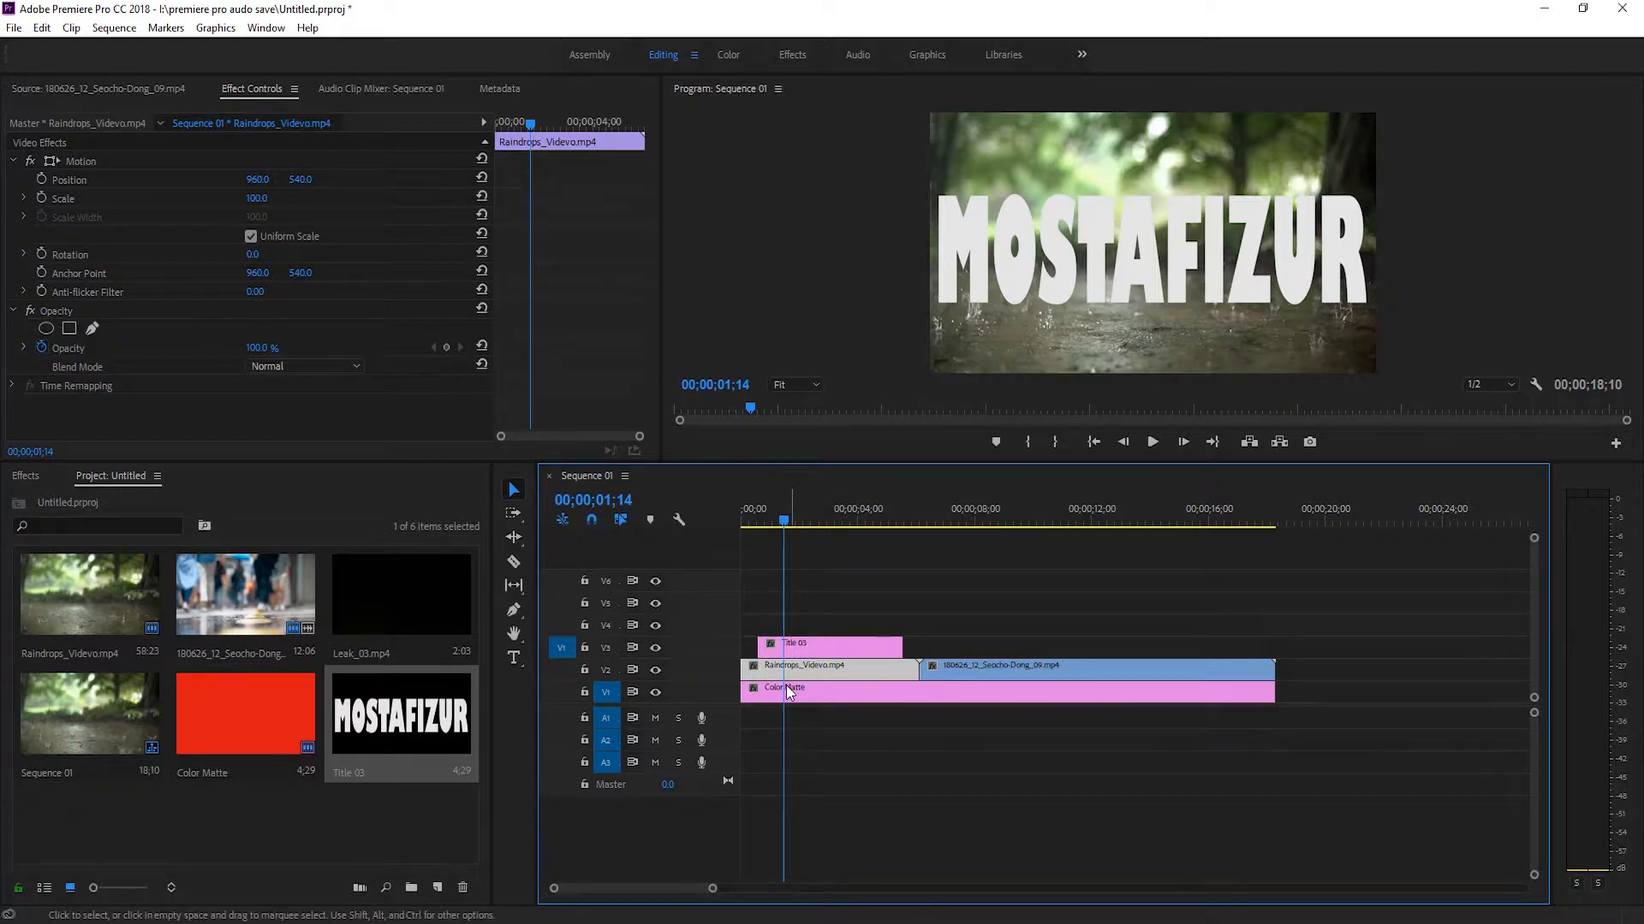
Apply the Track Matte Key effect to the Raindrops clip and stretch Title 03 on V3 to span that clip's full length.
{"action": "left_click", "coordinate": [26, 476]}
{"action": "left_click_drag", "start_coordinate": [96, 632], "coordinate": [860, 661]}
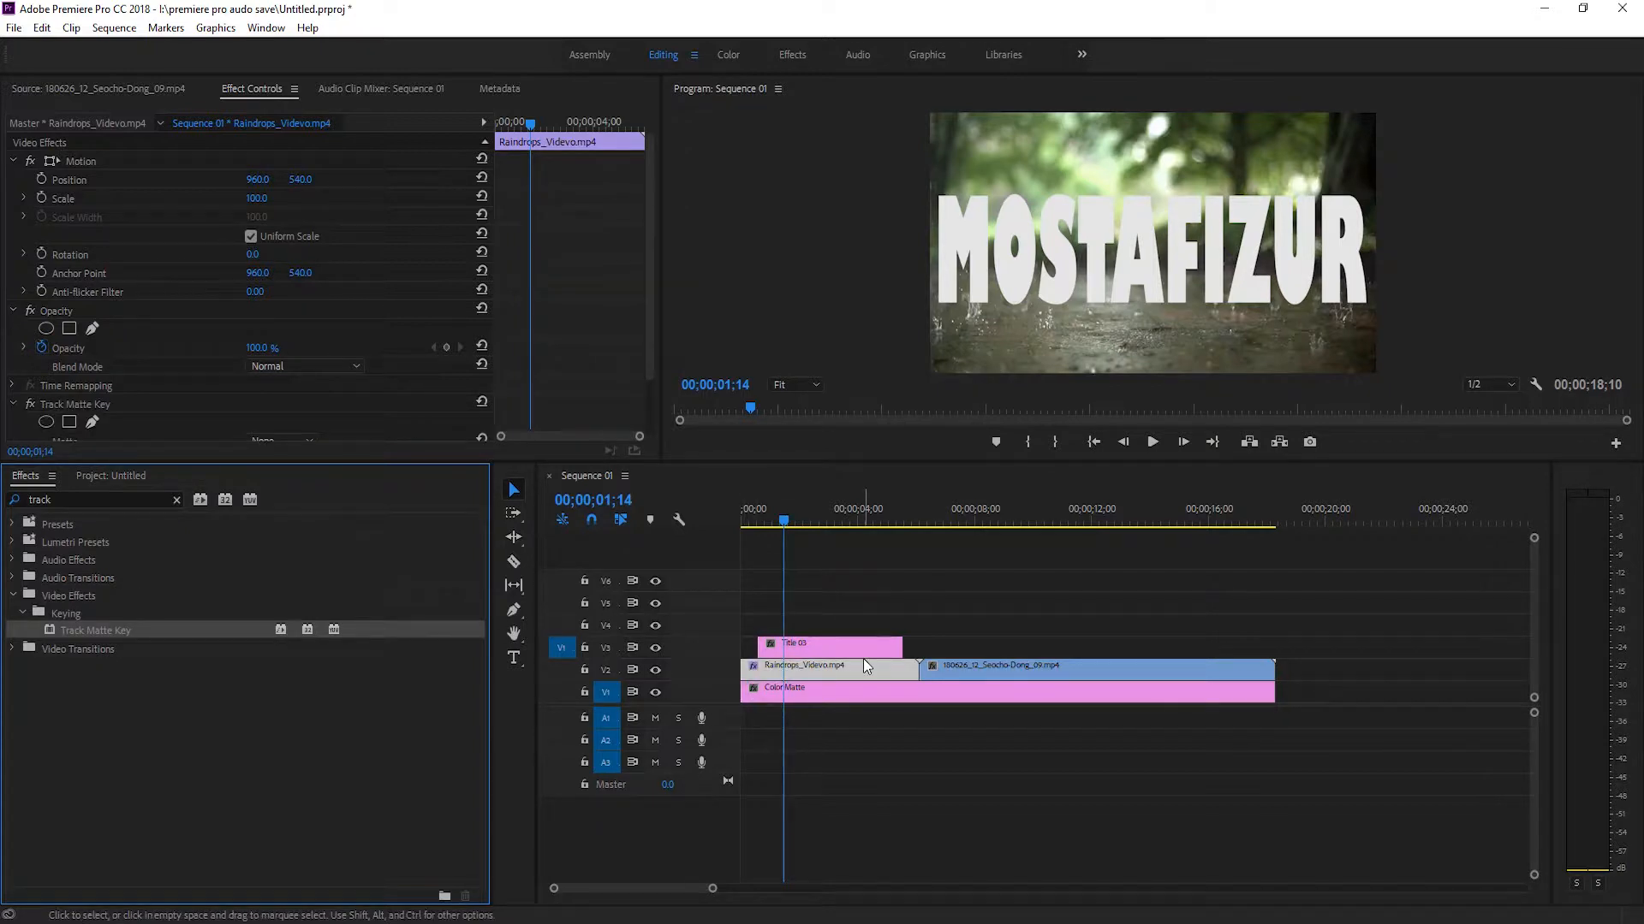
{"action": "left_click_drag", "start_coordinate": [757, 644], "coordinate": [741, 643]}
{"action": "left_click_drag", "start_coordinate": [901, 643], "coordinate": [918, 643]}
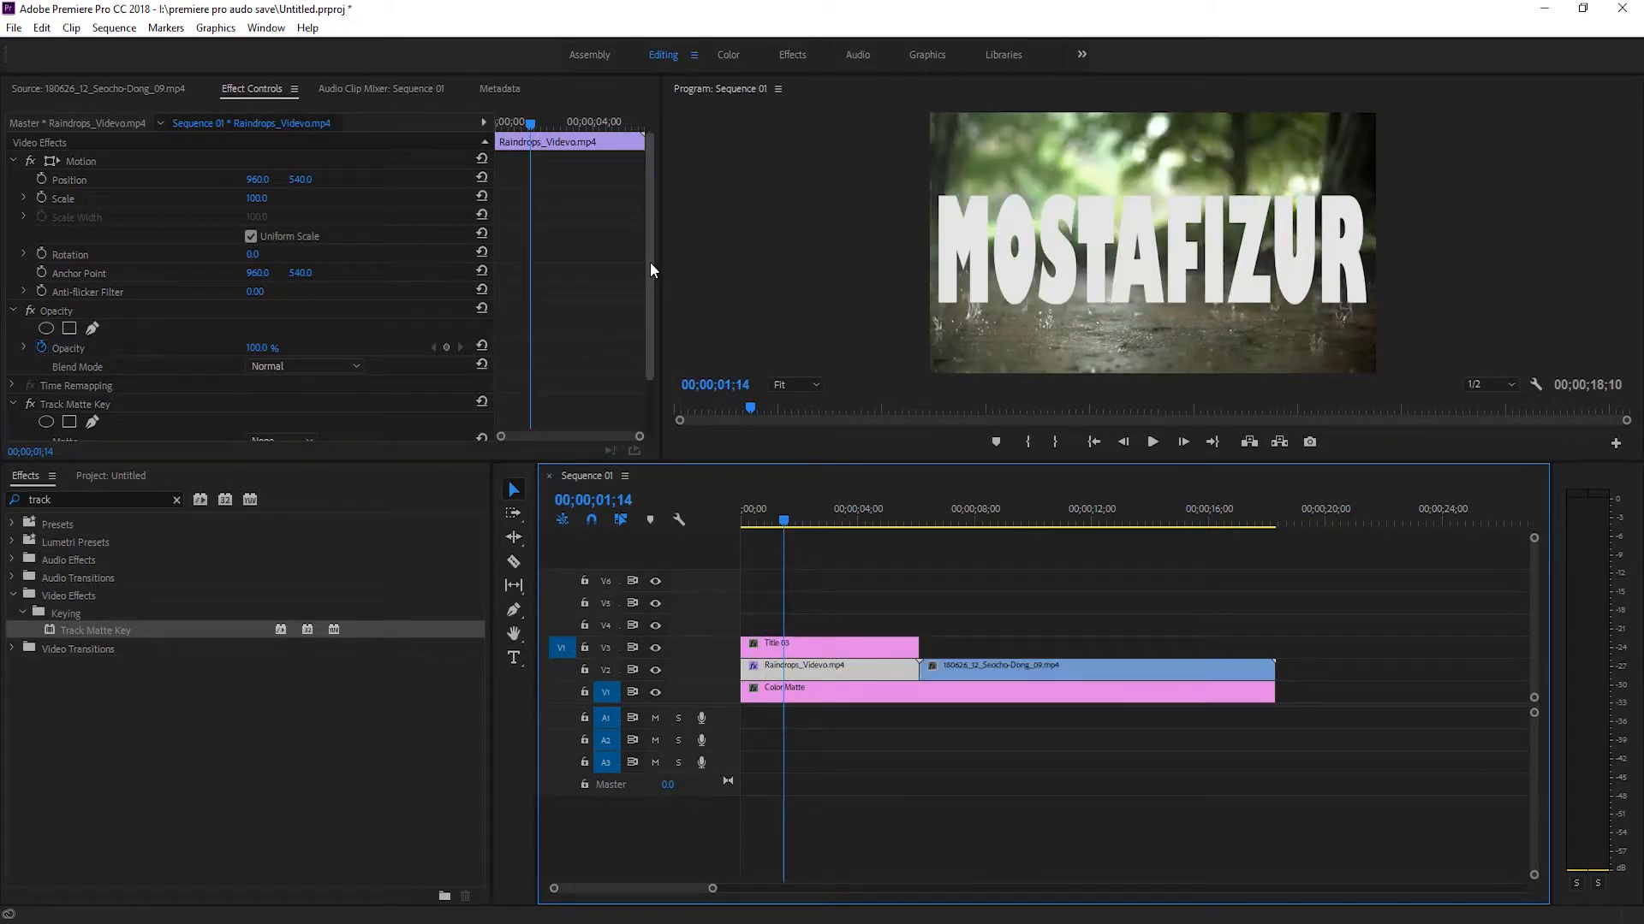
Set the Raindrops clip's Track Matte Key matte to Video 3.
{"action": "left_click_drag", "start_coordinate": [650, 262], "coordinate": [648, 329]}
{"action": "left_click", "coordinate": [75, 339]}
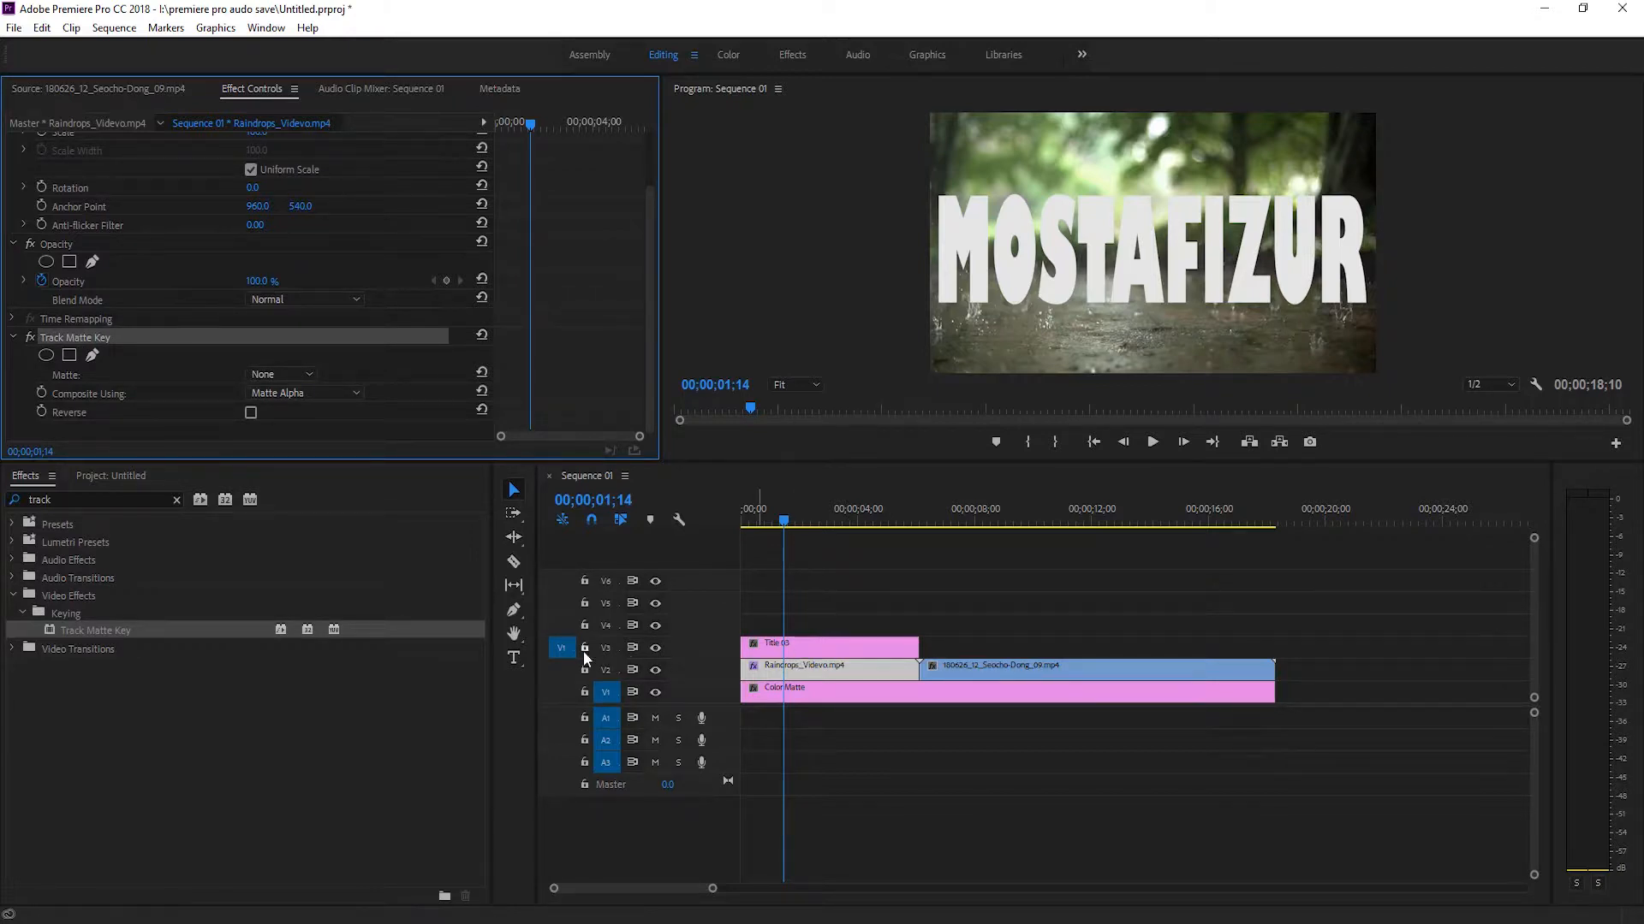
{"action": "left_click", "coordinate": [306, 375]}
{"action": "left_click", "coordinate": [305, 476]}
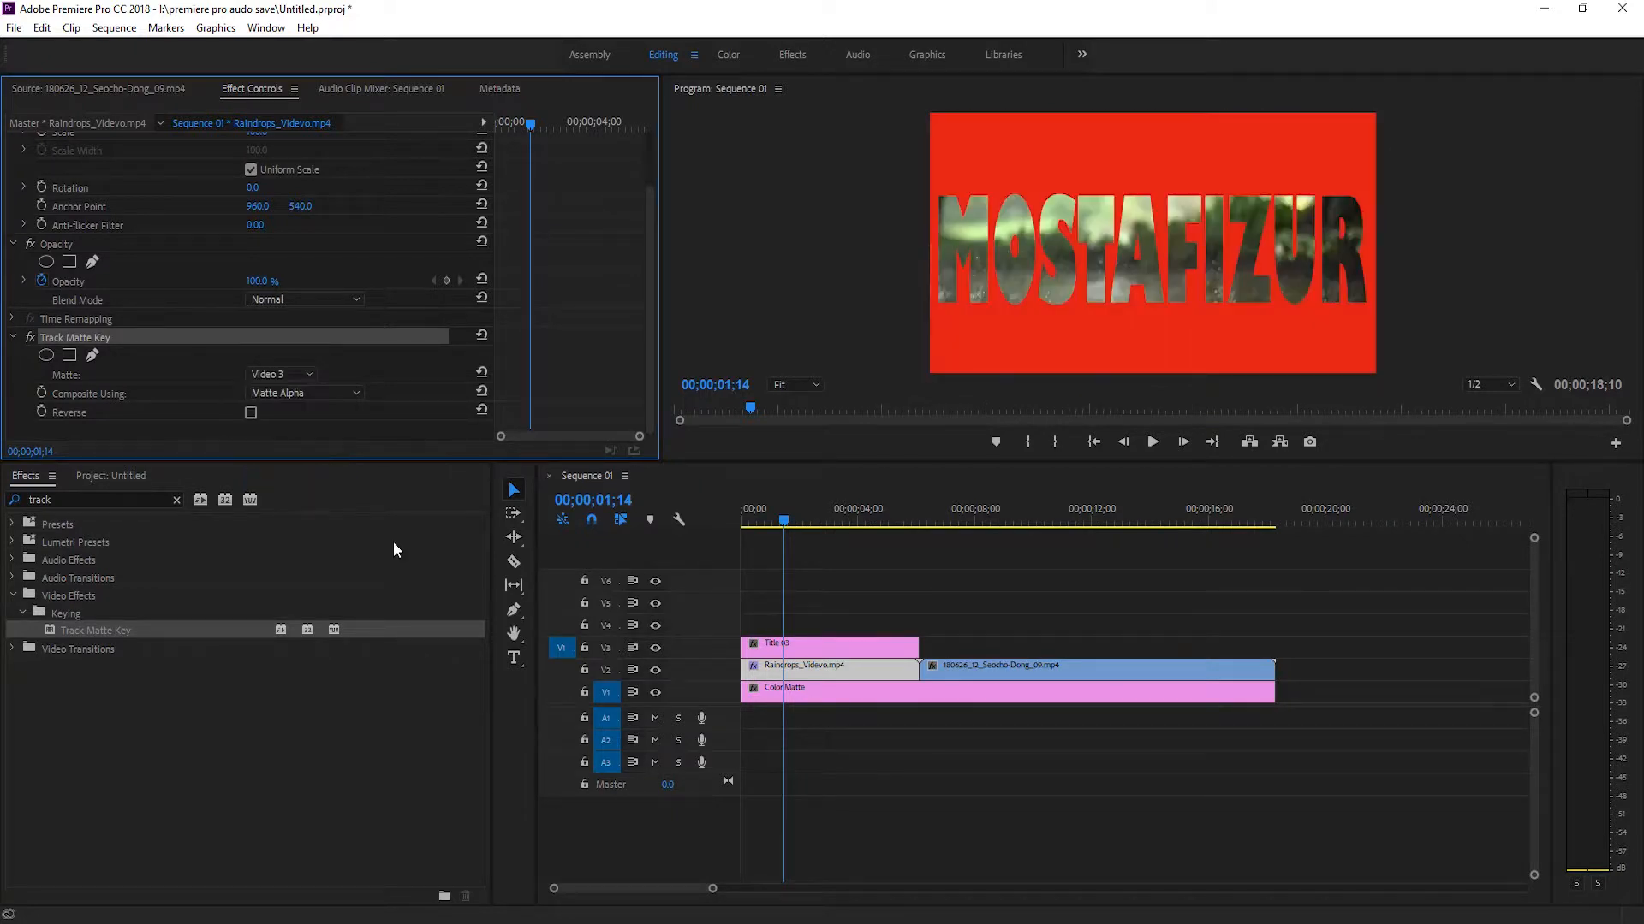
Change the Color Matte clip's colour to grey 717171.
{"action": "left_click", "coordinate": [872, 689]}
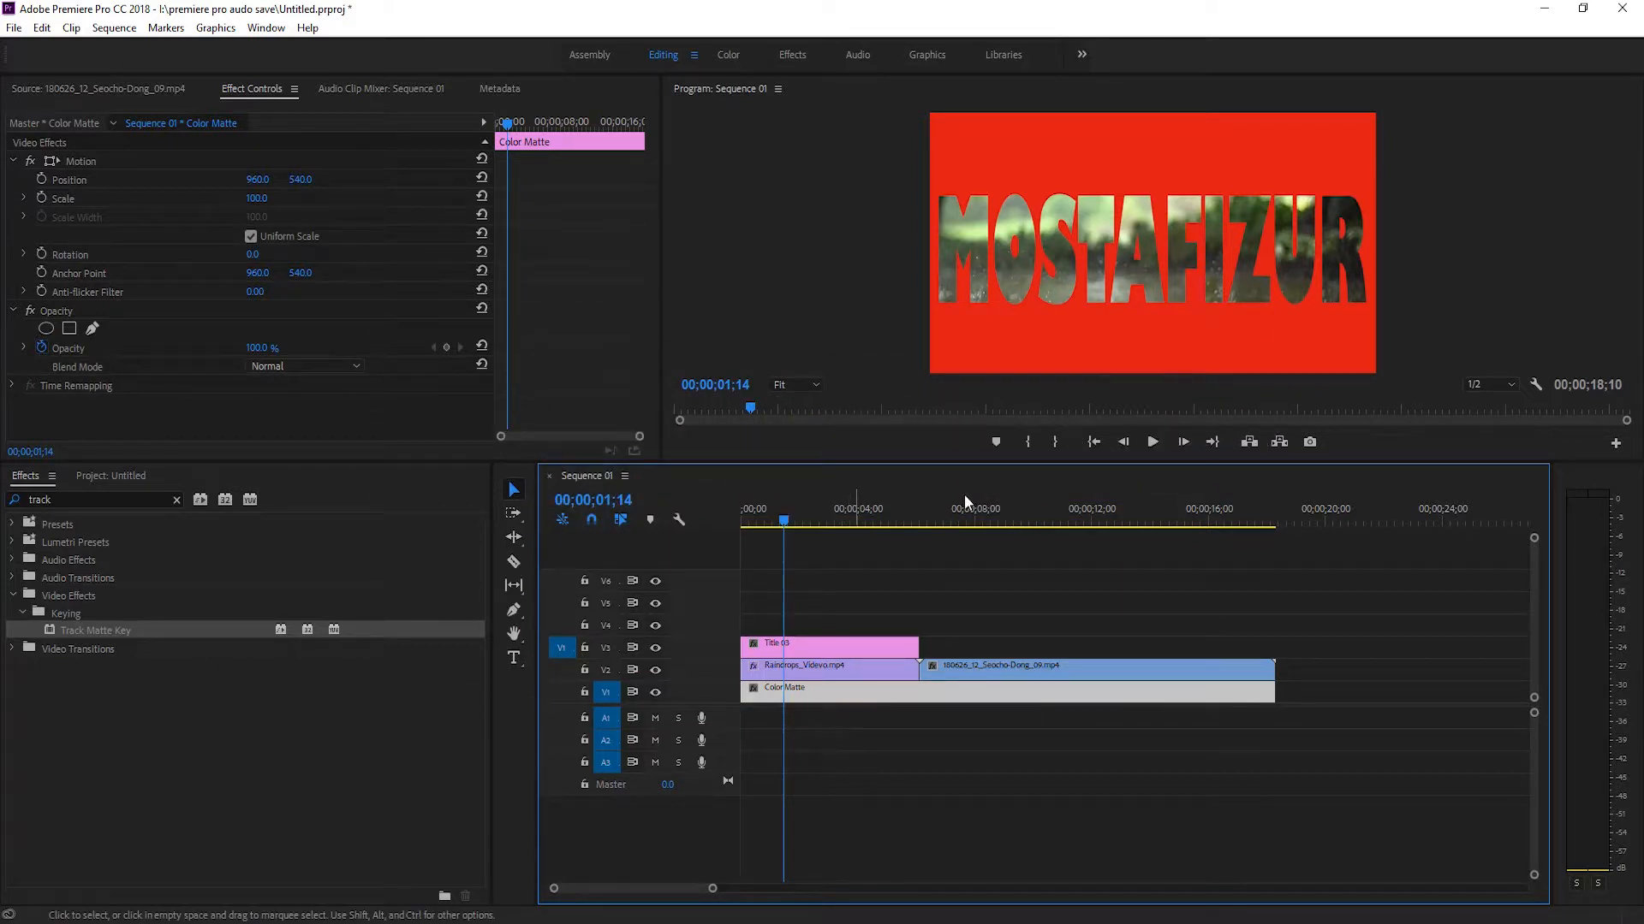
{"action": "double_click", "coordinate": [1028, 690]}
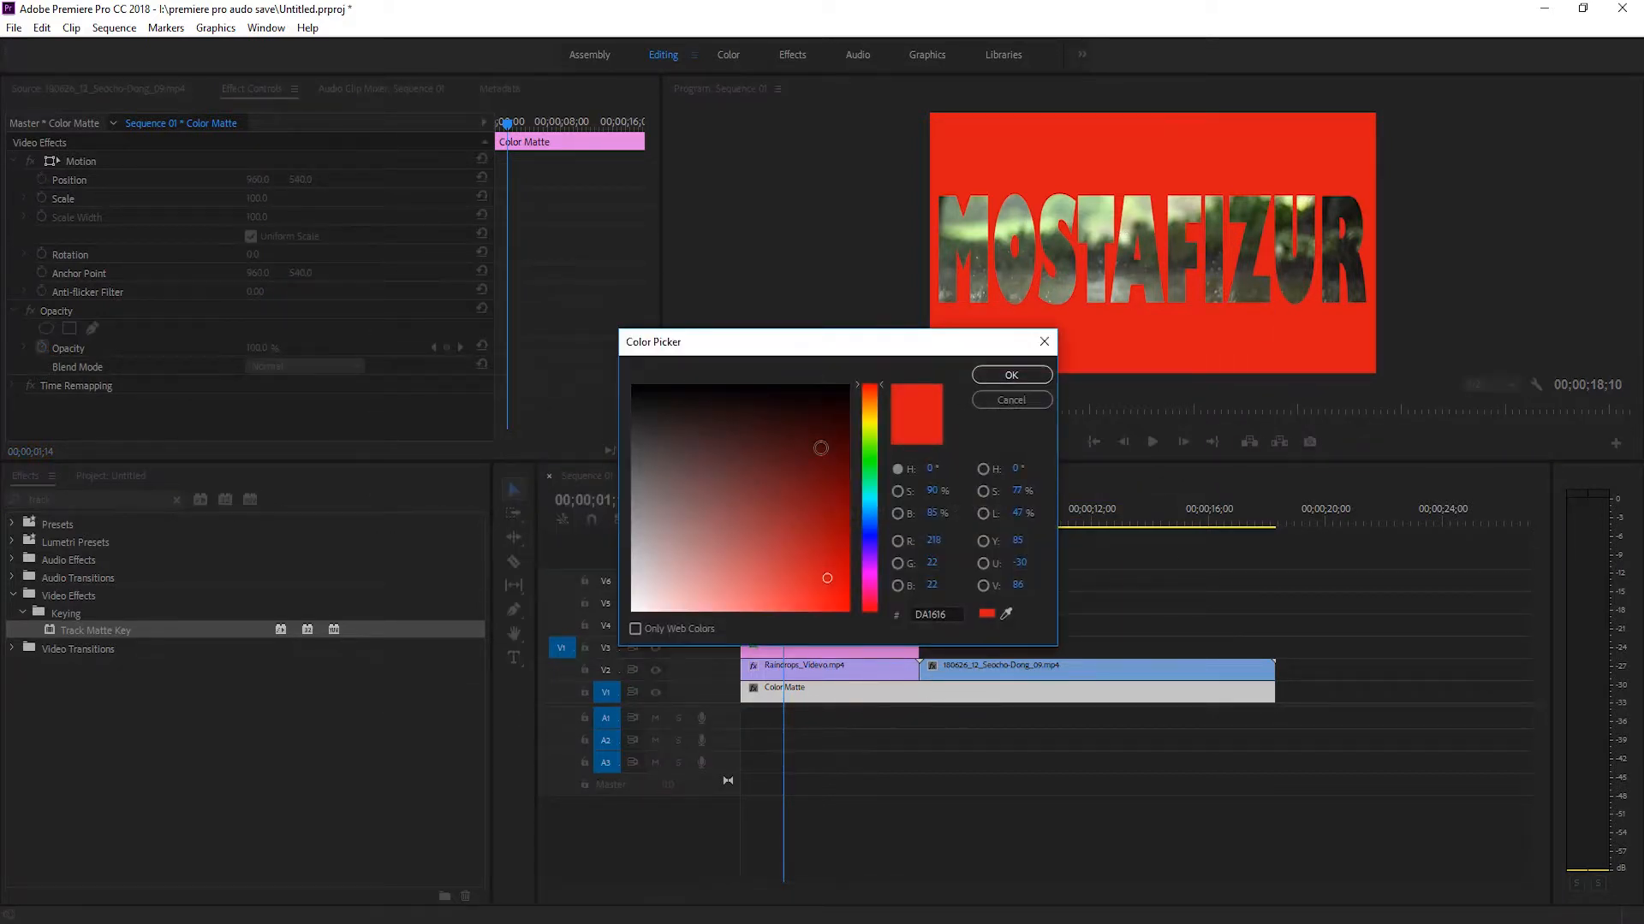
{"action": "left_click", "coordinate": [633, 485]}
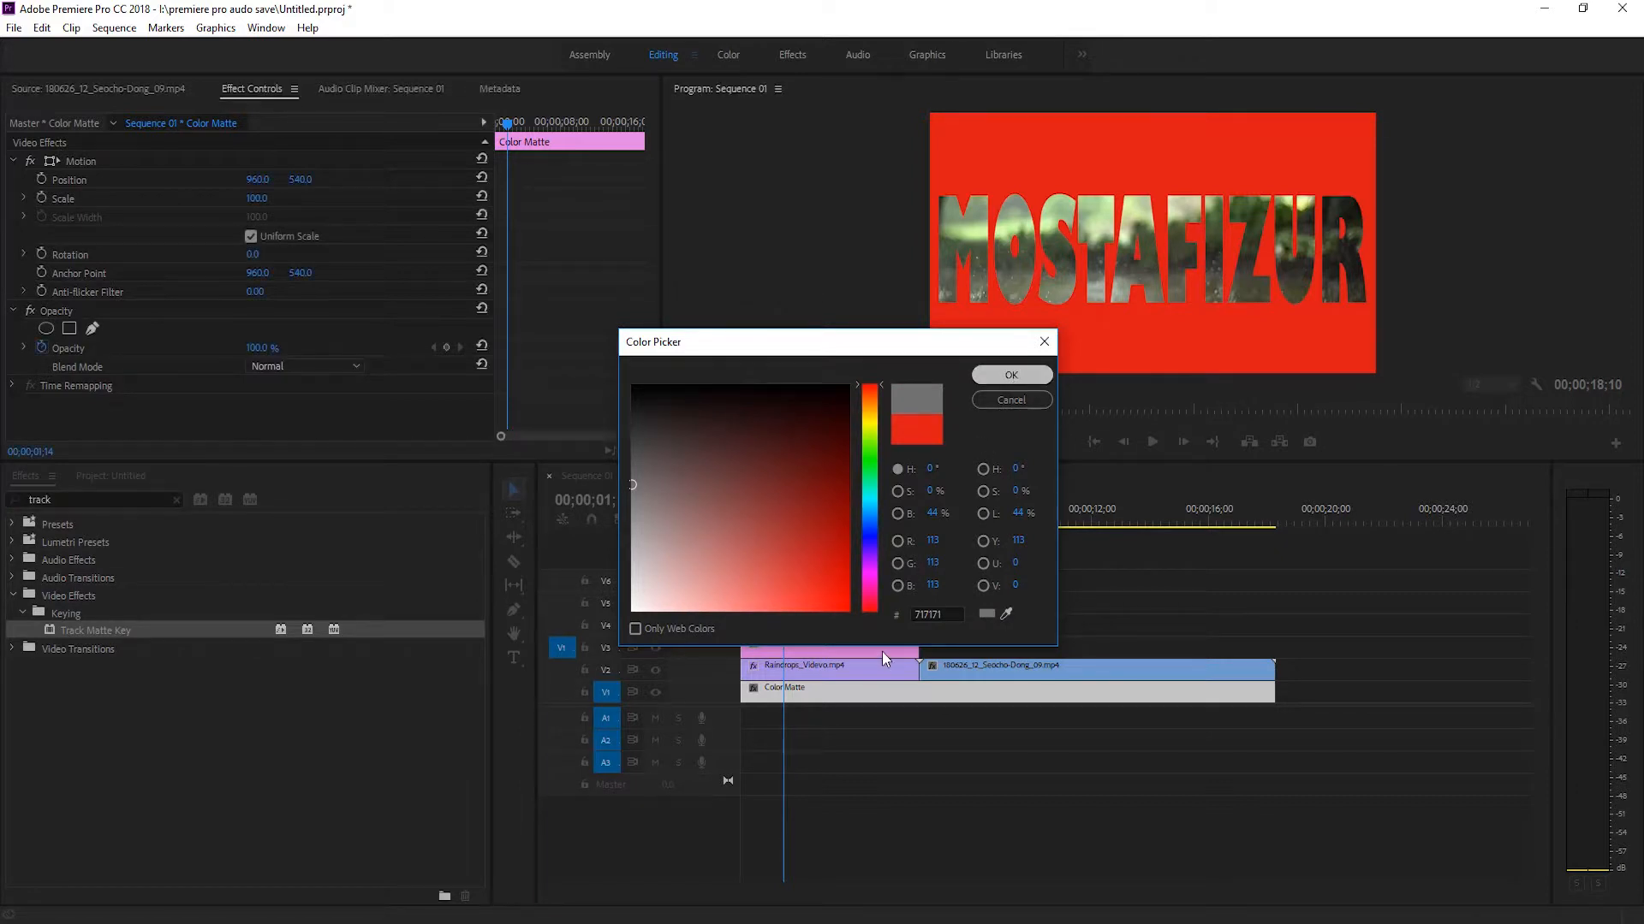
{"action": "key", "text": "Return"}
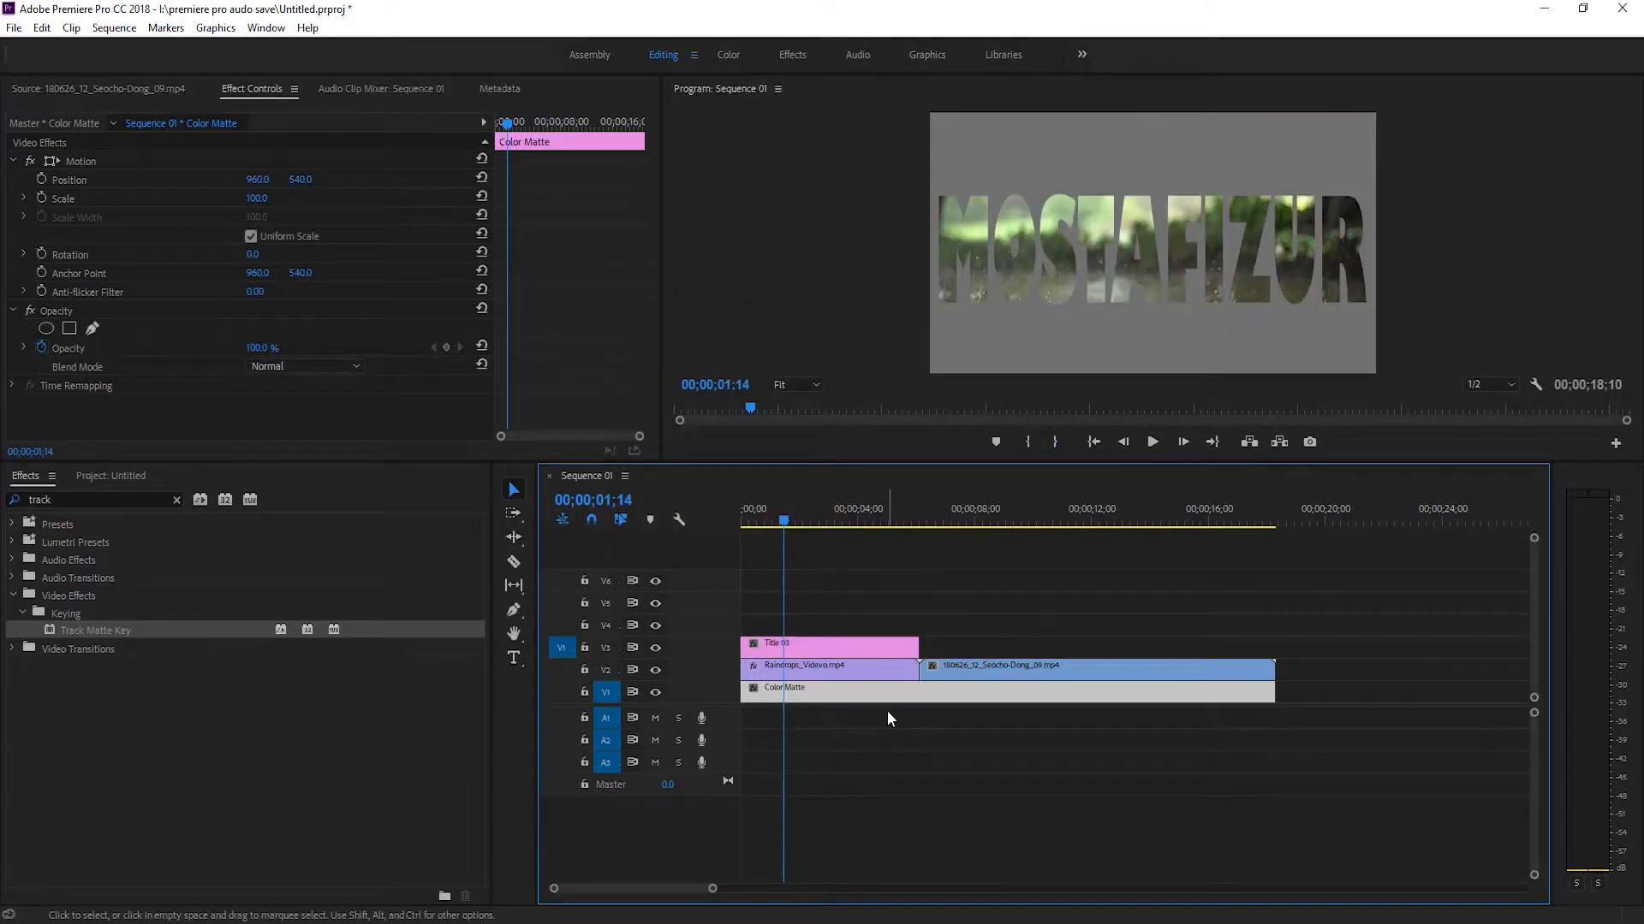
Play the sequence from its start to preview the video-filled title on the grey background.
{"action": "left_click_drag", "start_coordinate": [786, 525], "coordinate": [722, 517]}
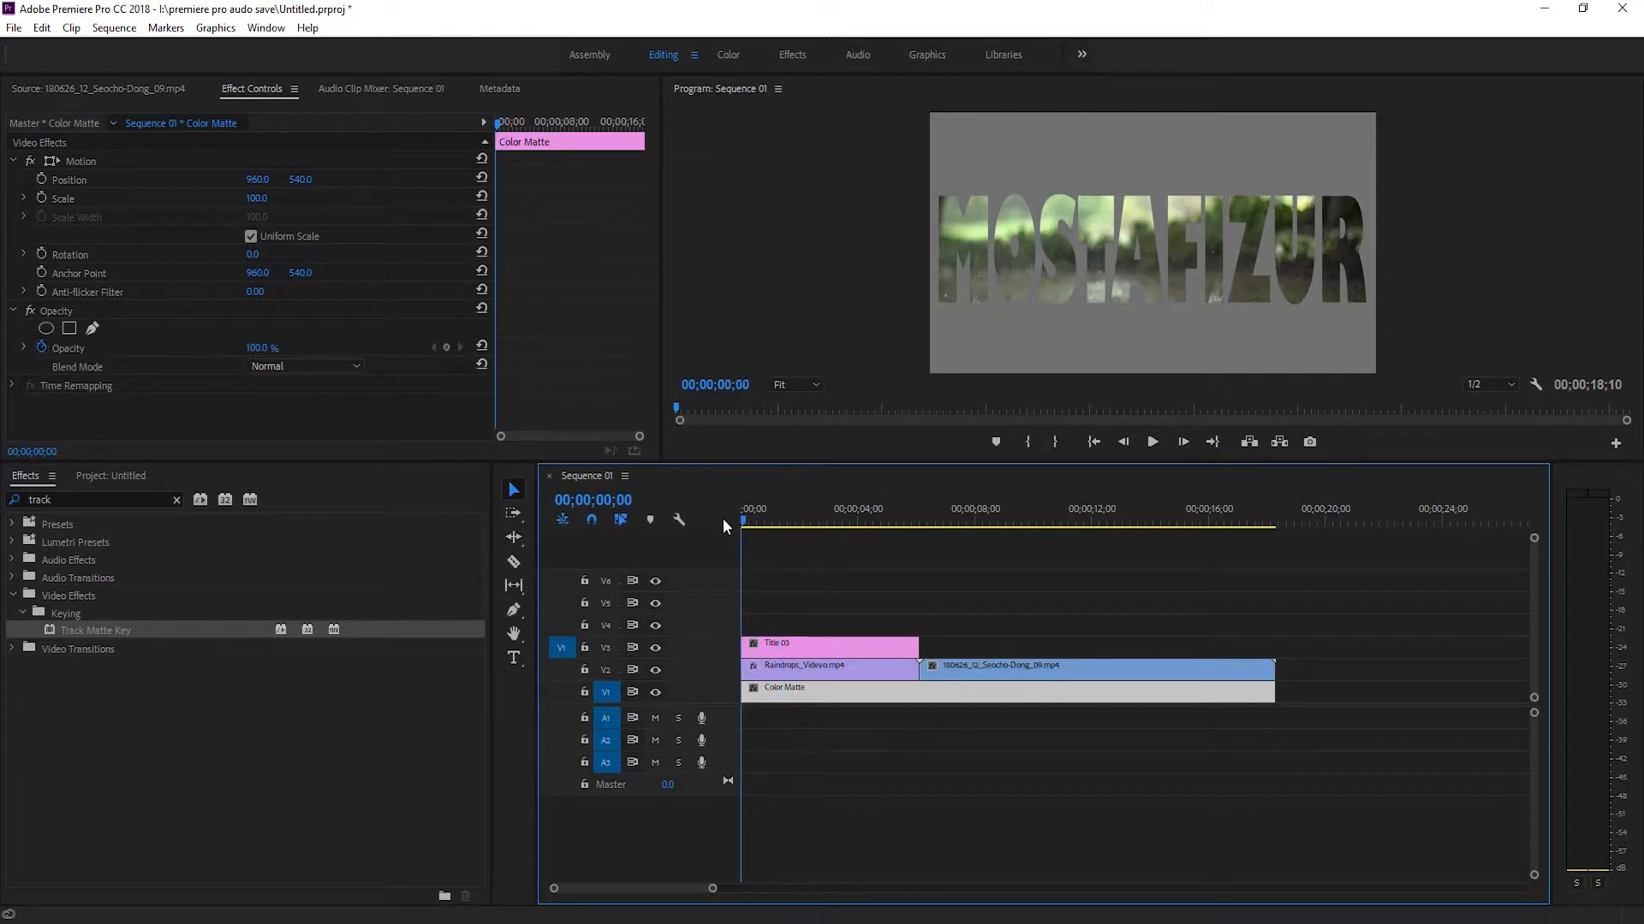
{"action": "left_click", "coordinate": [1152, 442]}
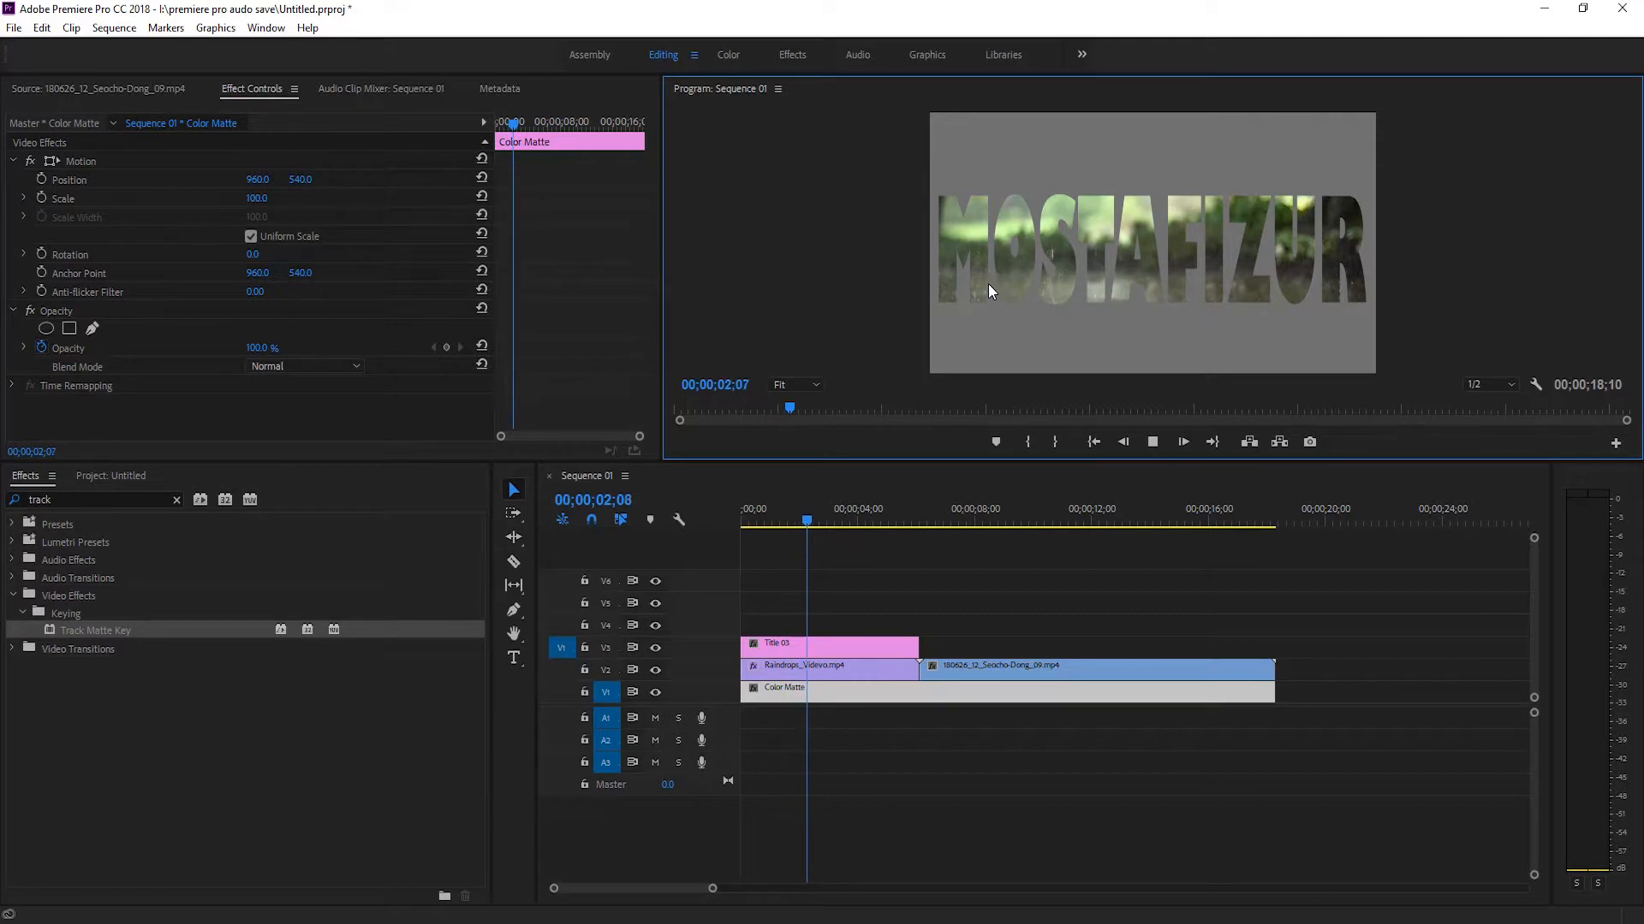
{"action": "left_click", "coordinate": [1154, 442]}
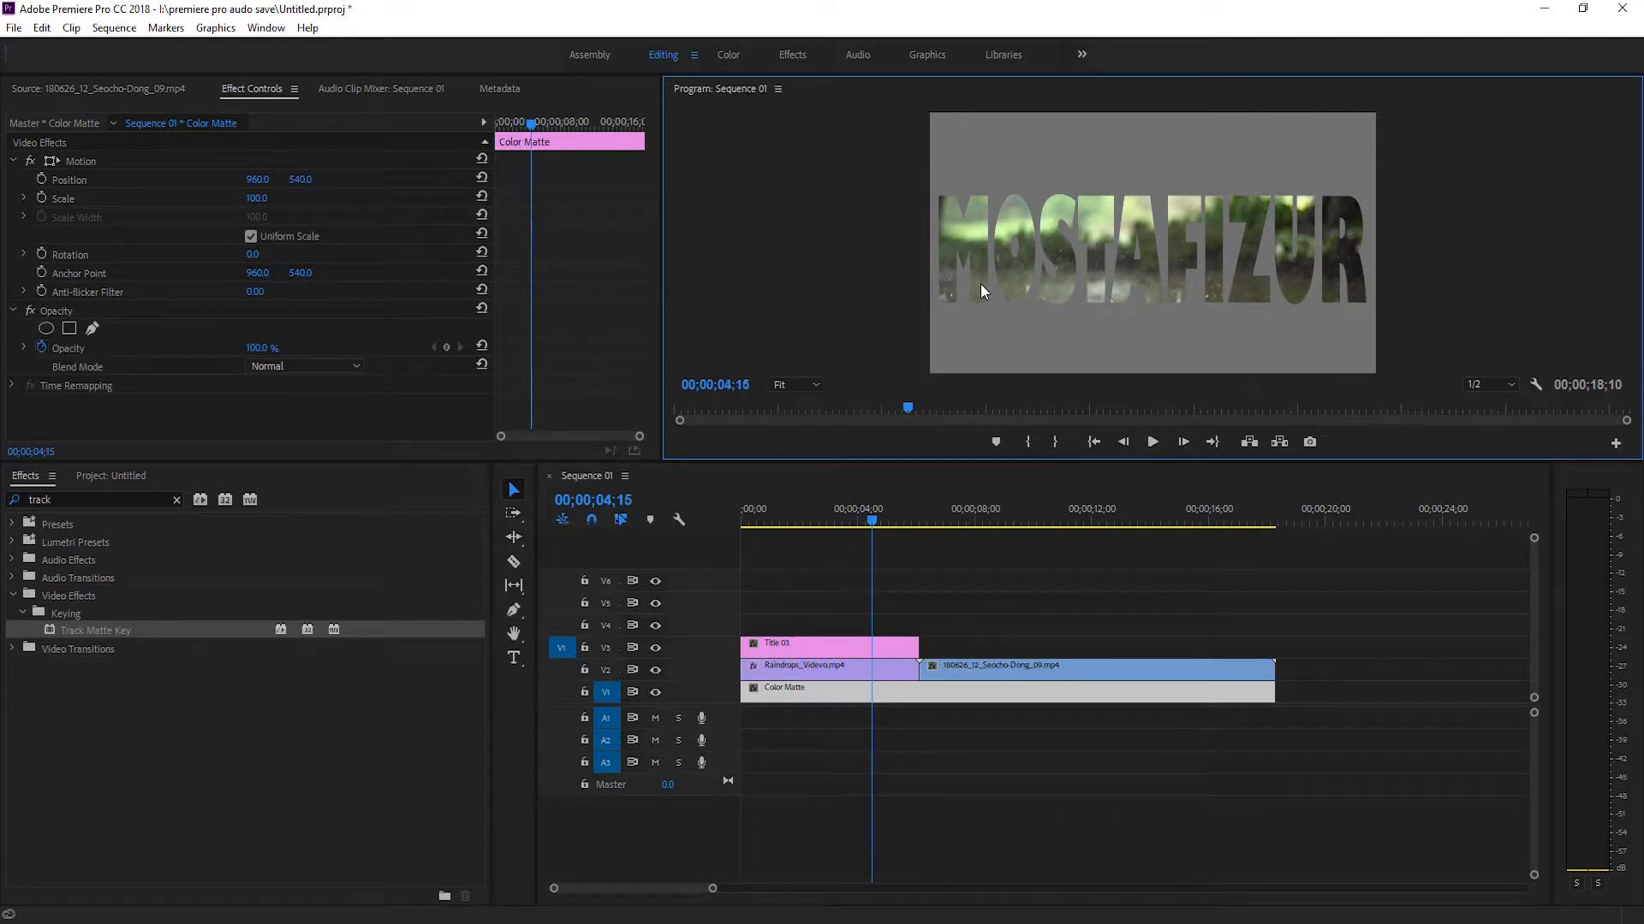
Select the Title 03 clip and search the effects for DROP.
{"action": "left_click", "coordinate": [857, 651]}
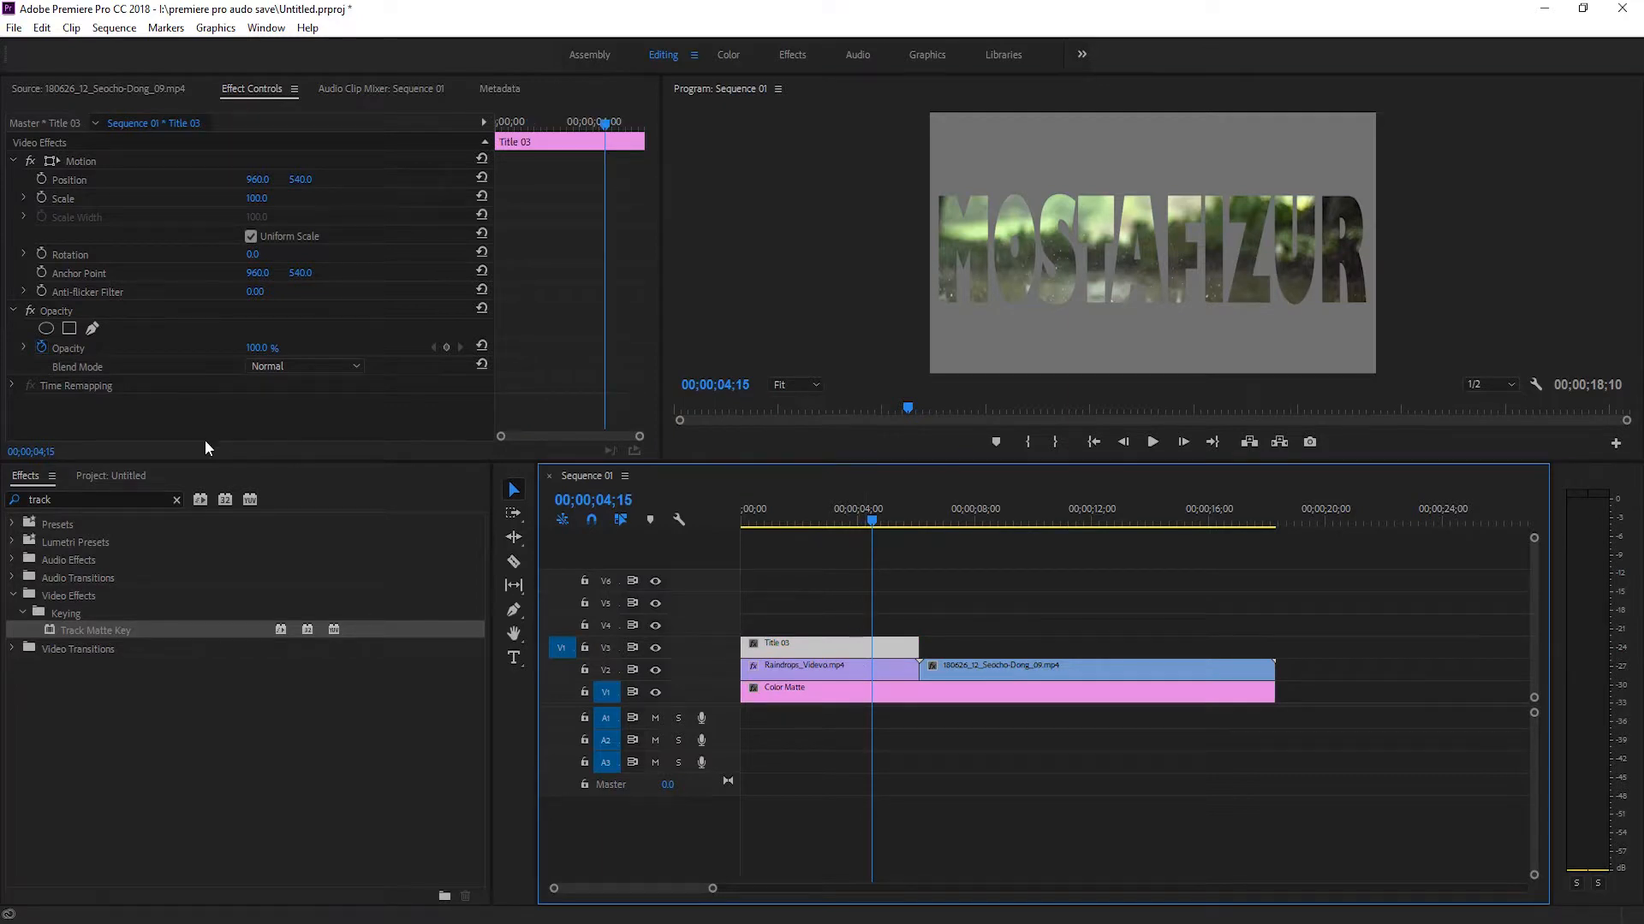
{"action": "left_click", "coordinate": [68, 499]}
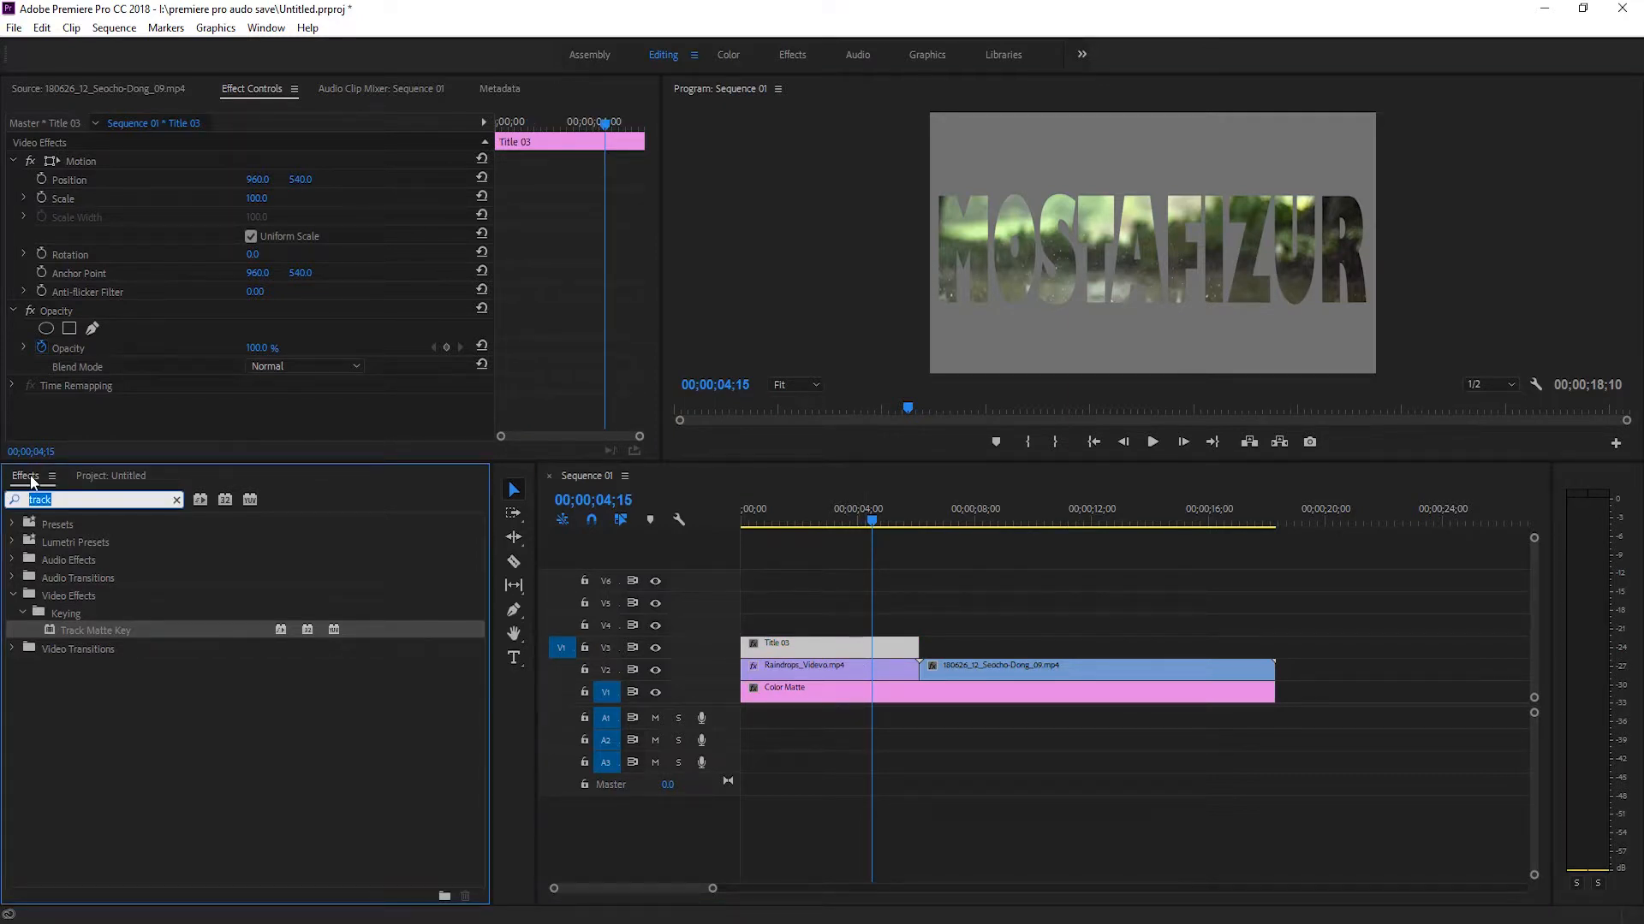
{"action": "key", "text": "BackSpace"}
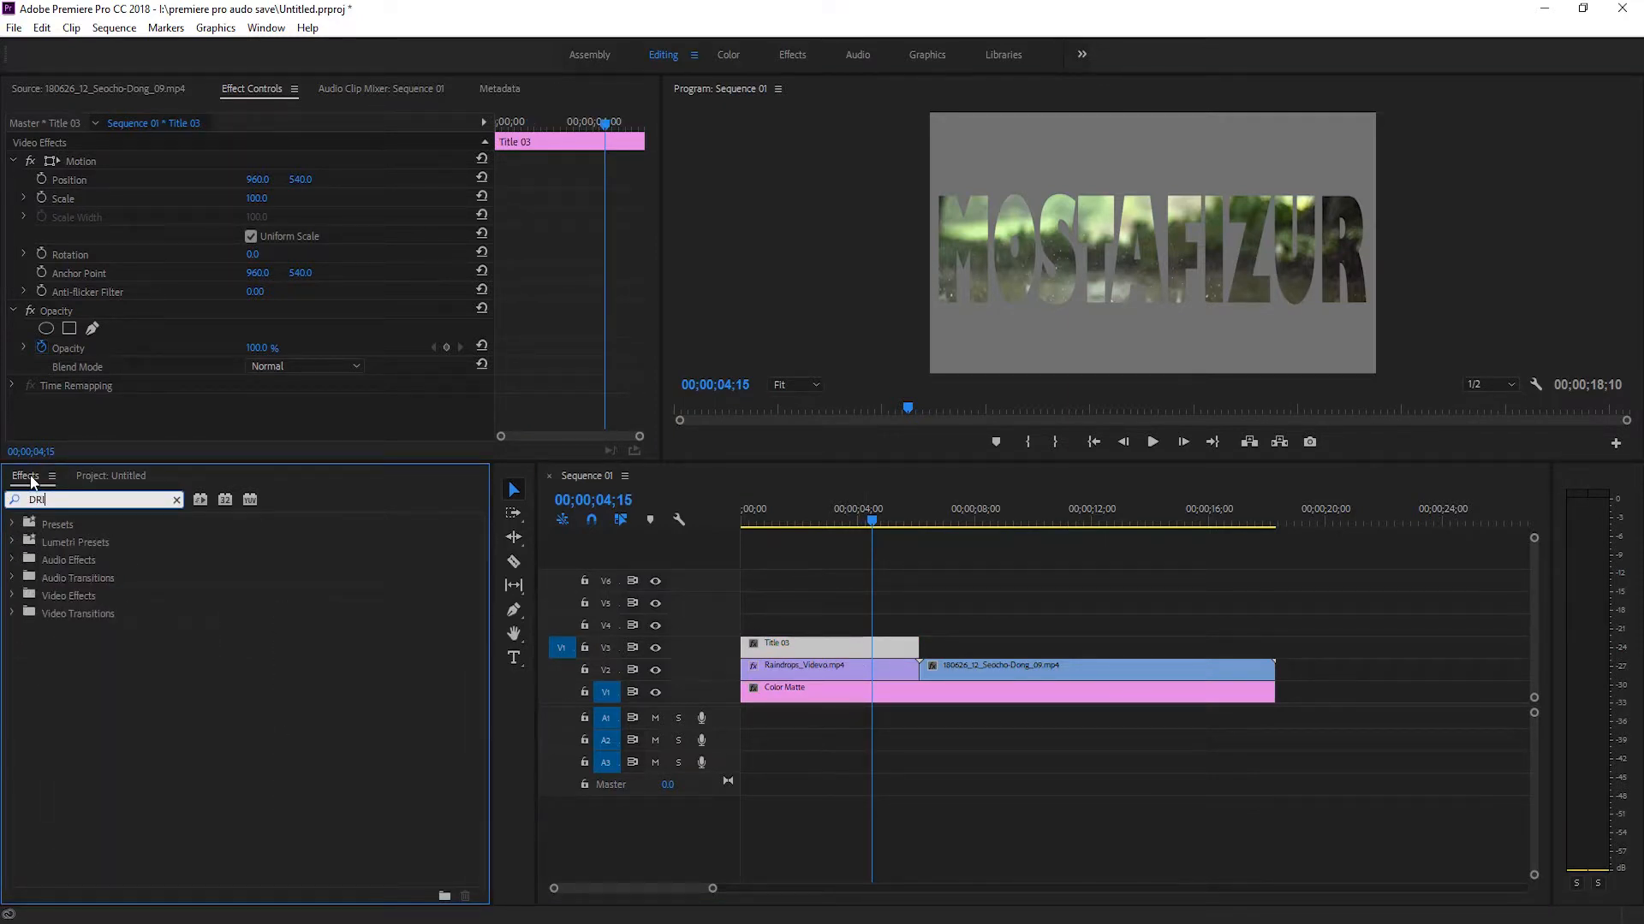
{"action": "type", "text": "DROP"}
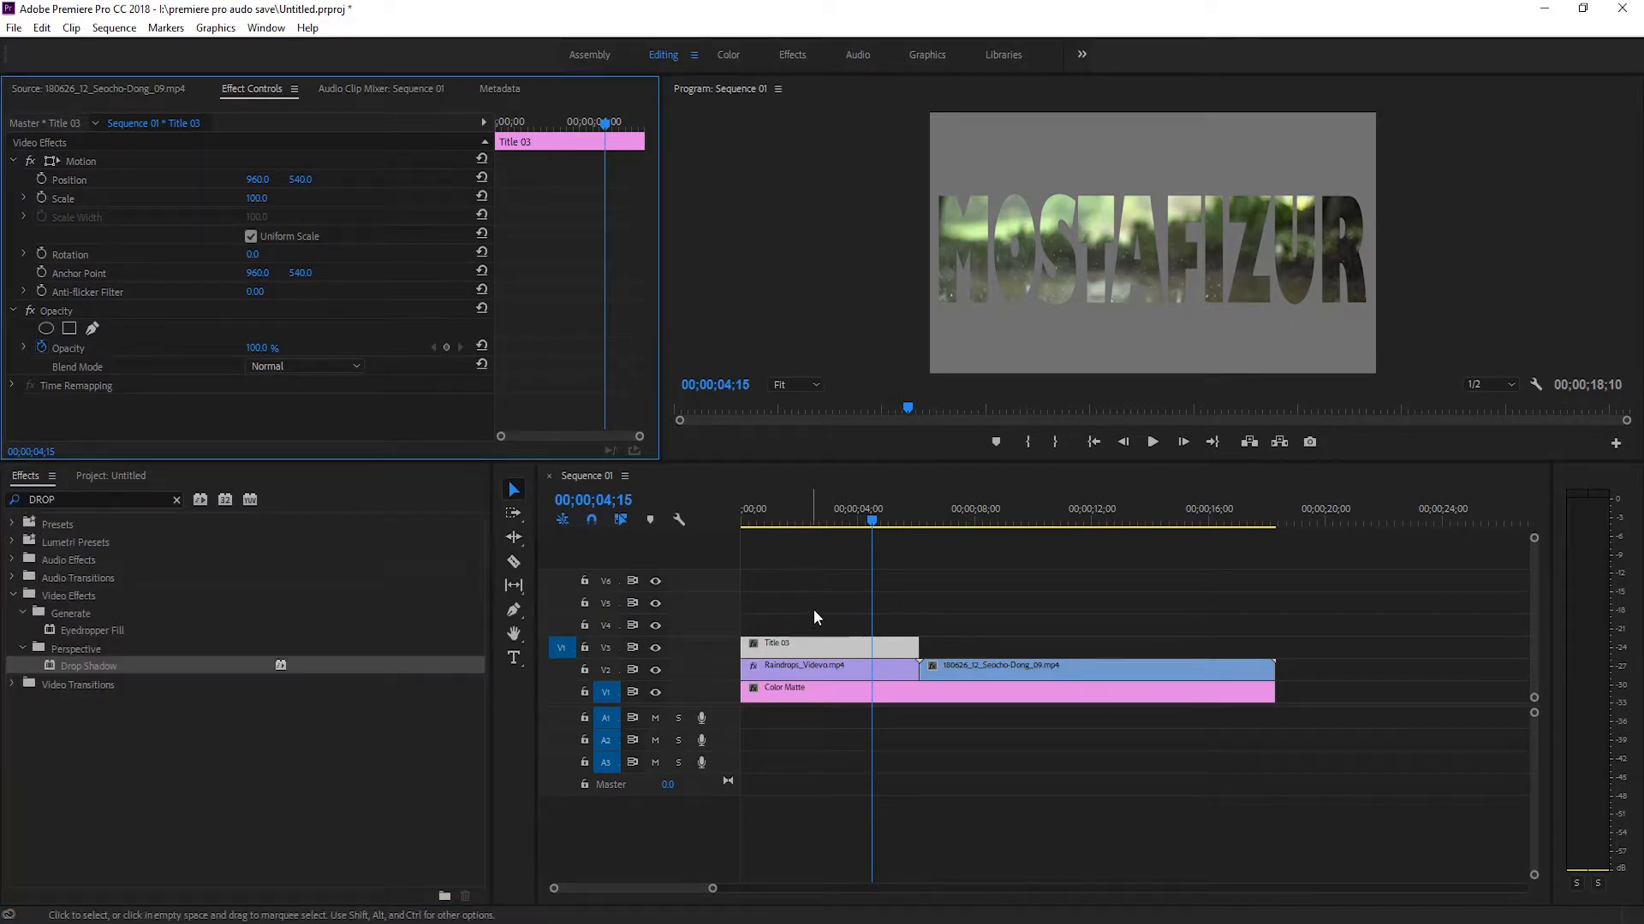
Nest Title 03 and the Raindrops clip together as Nested Sequence 01.
{"action": "left_click_drag", "start_coordinate": [814, 610], "coordinate": [840, 666]}
{"action": "right_click", "coordinate": [835, 668]}
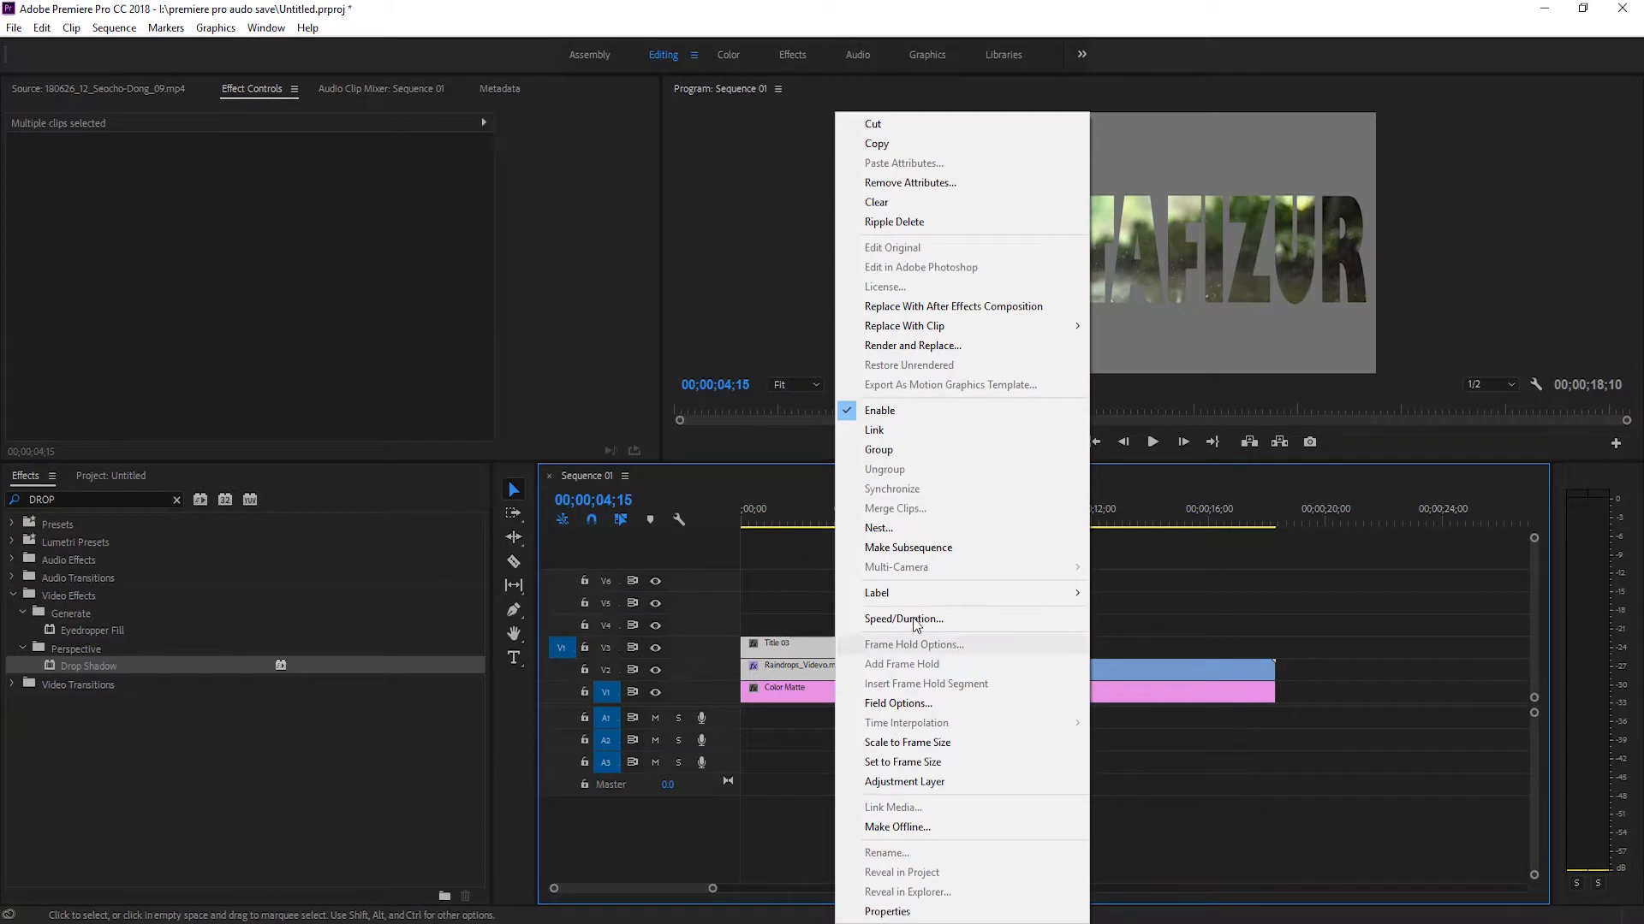
{"action": "left_click", "coordinate": [899, 528]}
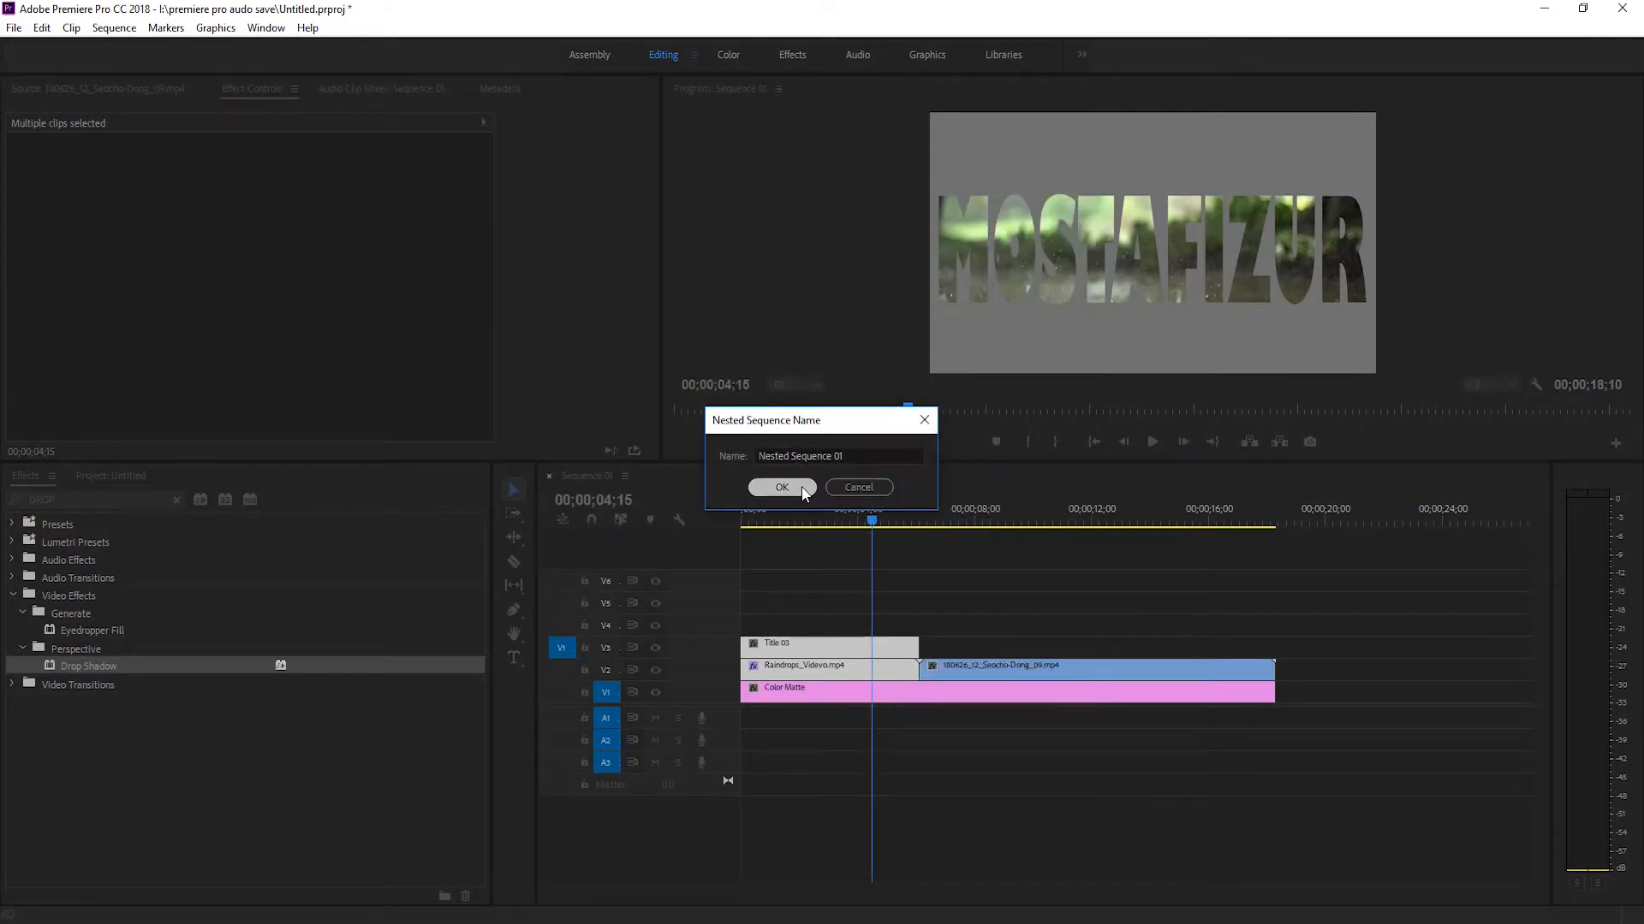
{"action": "left_click", "coordinate": [778, 488]}
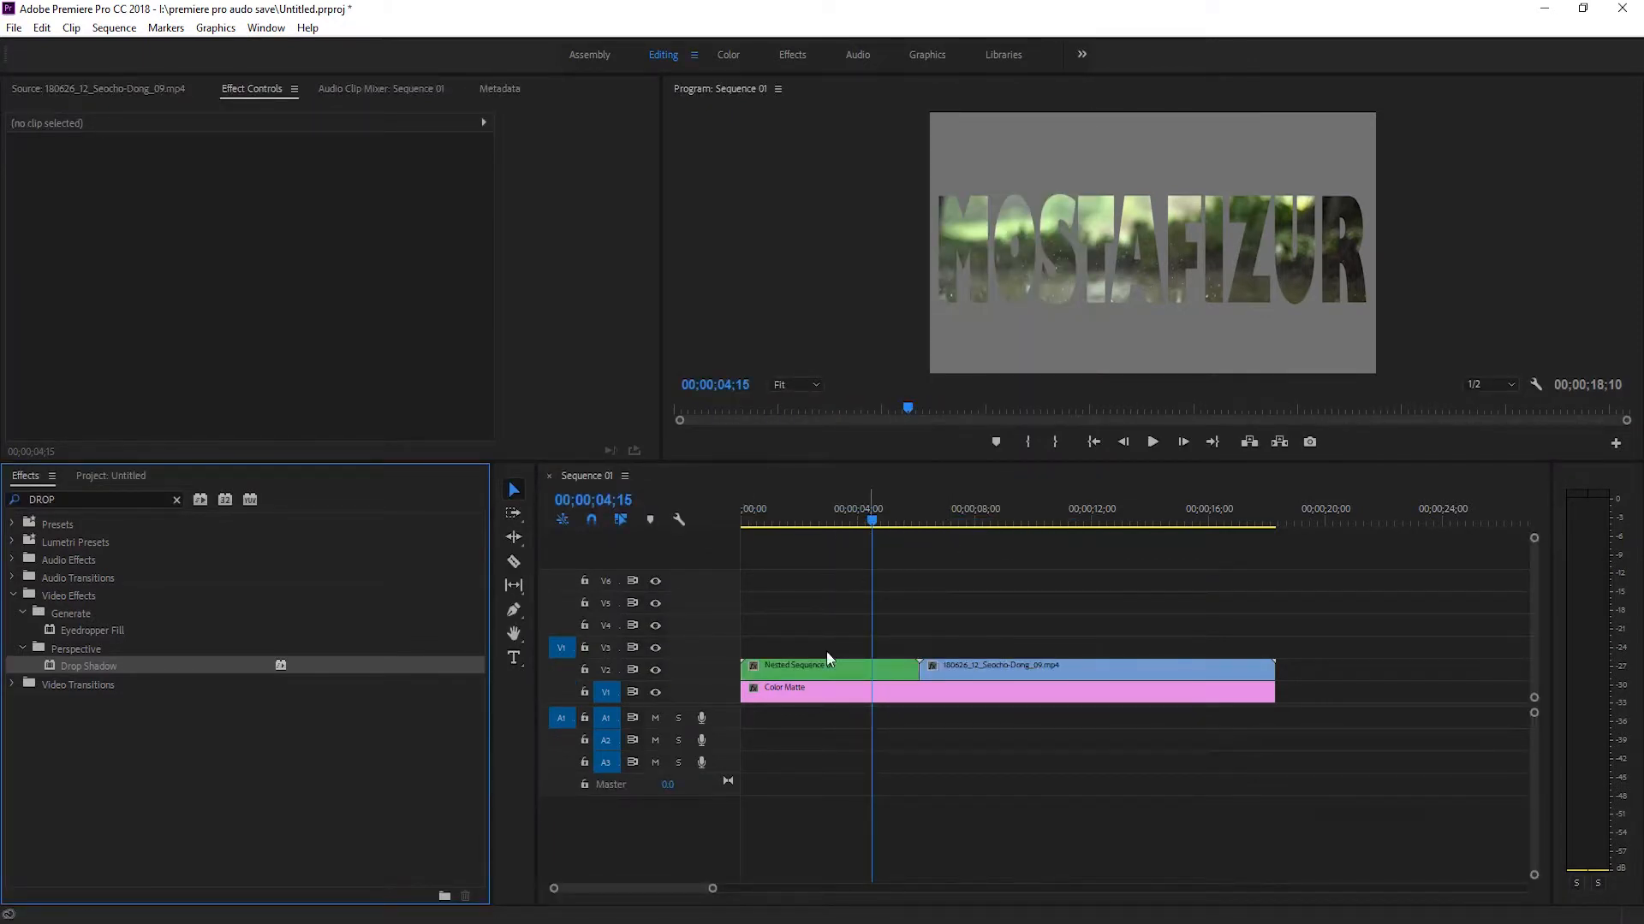
Check the nested sequence among the project items and apply the Drop Shadow effect to it on V2.
{"action": "left_click_drag", "start_coordinate": [813, 667], "coordinate": [102, 478]}
{"action": "left_click", "coordinate": [130, 476]}
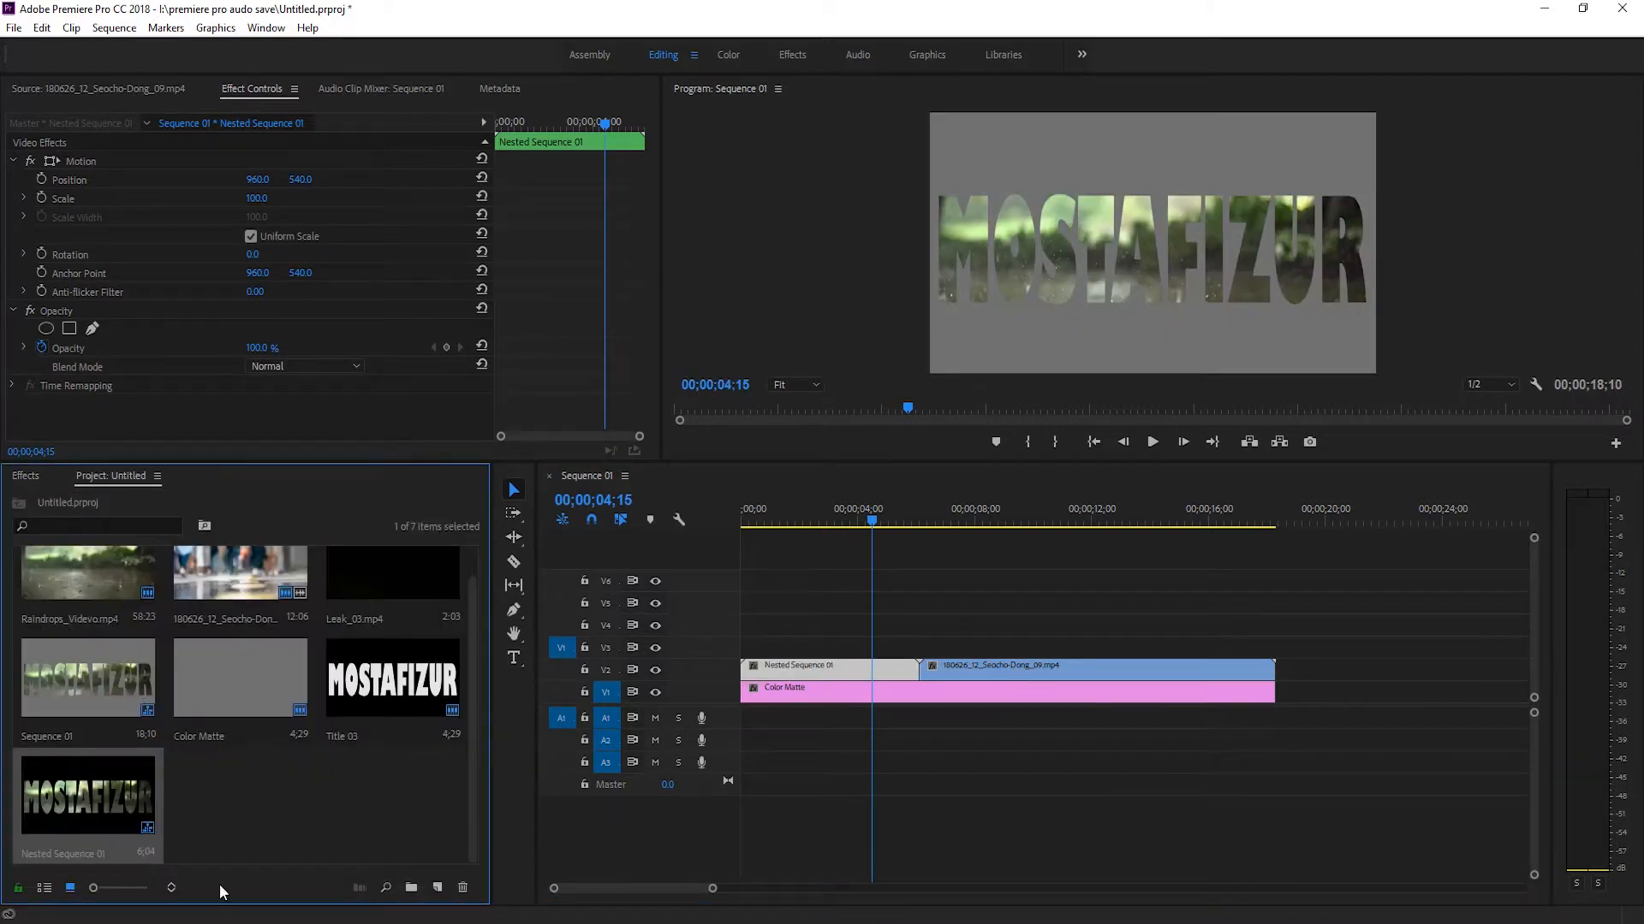
{"action": "left_click", "coordinate": [238, 841]}
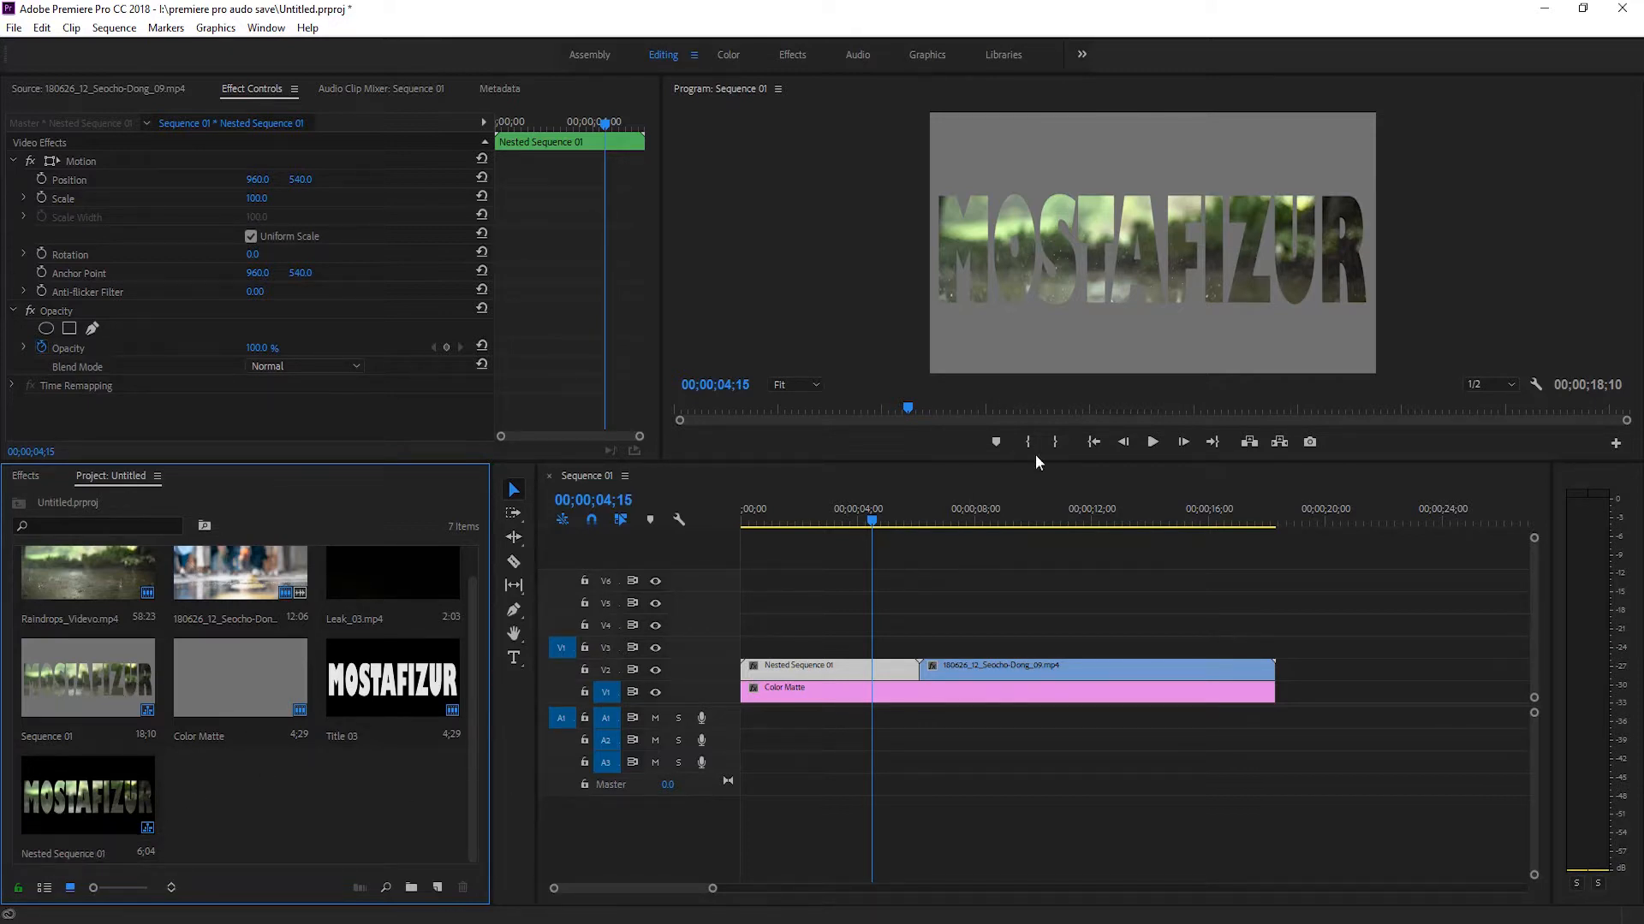
{"action": "left_click", "coordinate": [35, 476]}
{"action": "left_click_drag", "start_coordinate": [89, 666], "coordinate": [847, 666]}
Set the nested sequence's Drop Shadow to opacity 45%, direction 137°, distance 29 and softness 75.
{"action": "left_click_drag", "start_coordinate": [648, 315], "coordinate": [618, 403]}
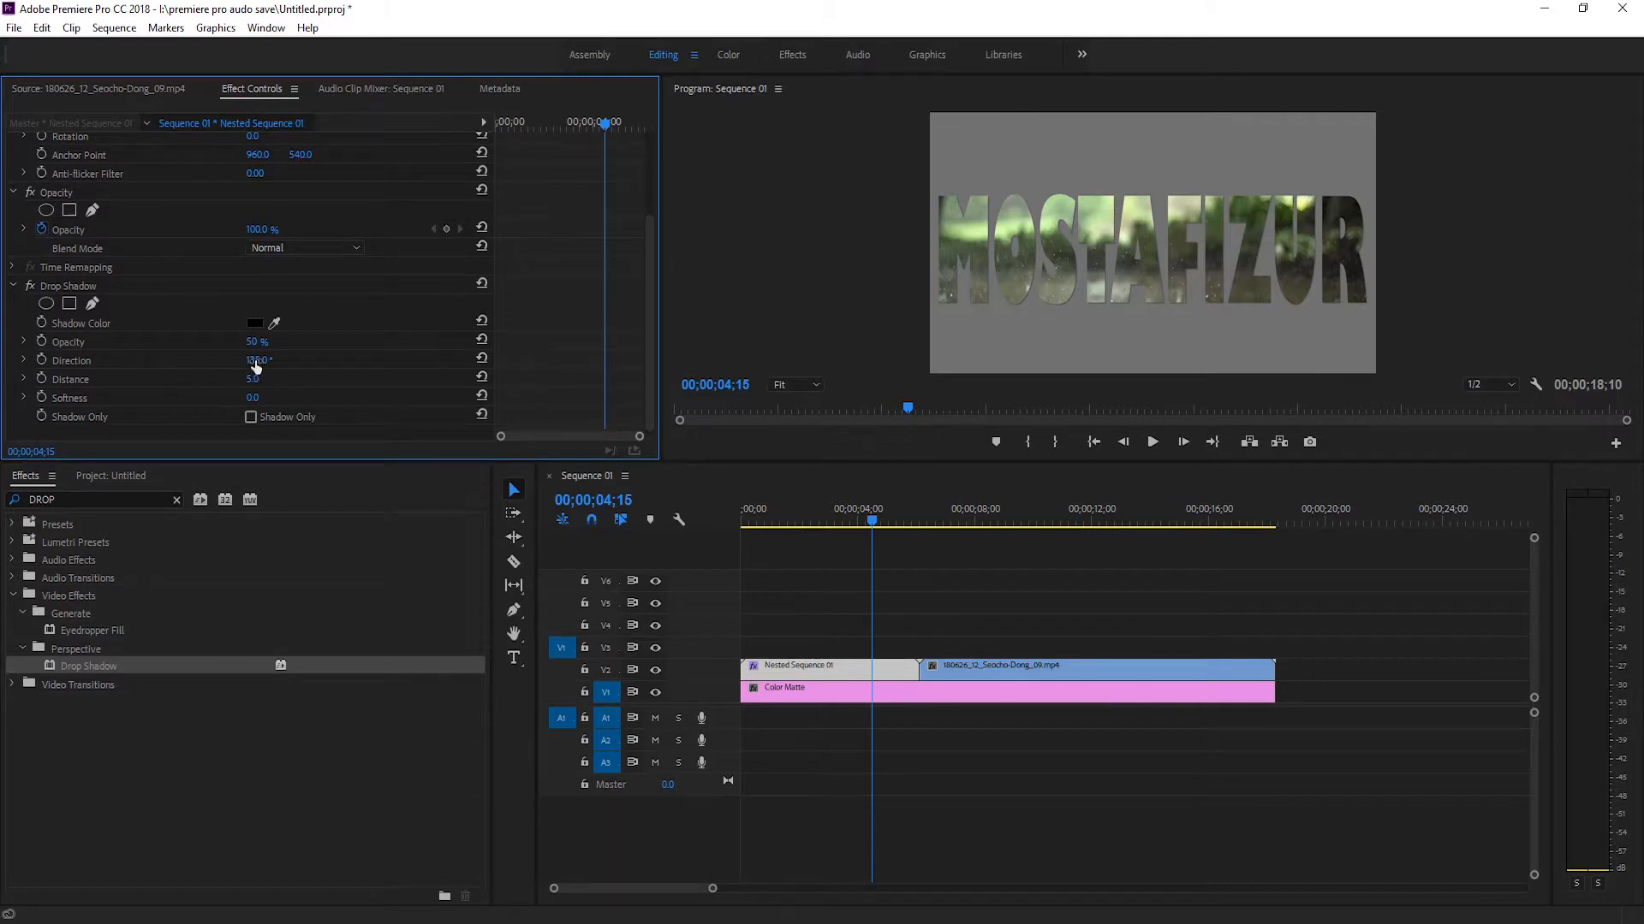
{"action": "left_click_drag", "start_coordinate": [256, 359], "coordinate": [126, 393]}
{"action": "left_click", "coordinate": [481, 358]}
{"action": "mouse_move", "coordinate": [253, 378]}
{"action": "left_mouse_down"}
{"action": "mouse_move", "coordinate": [296, 379]}
{"action": "mouse_move", "coordinate": [259, 359]}
{"action": "left_mouse_up"}
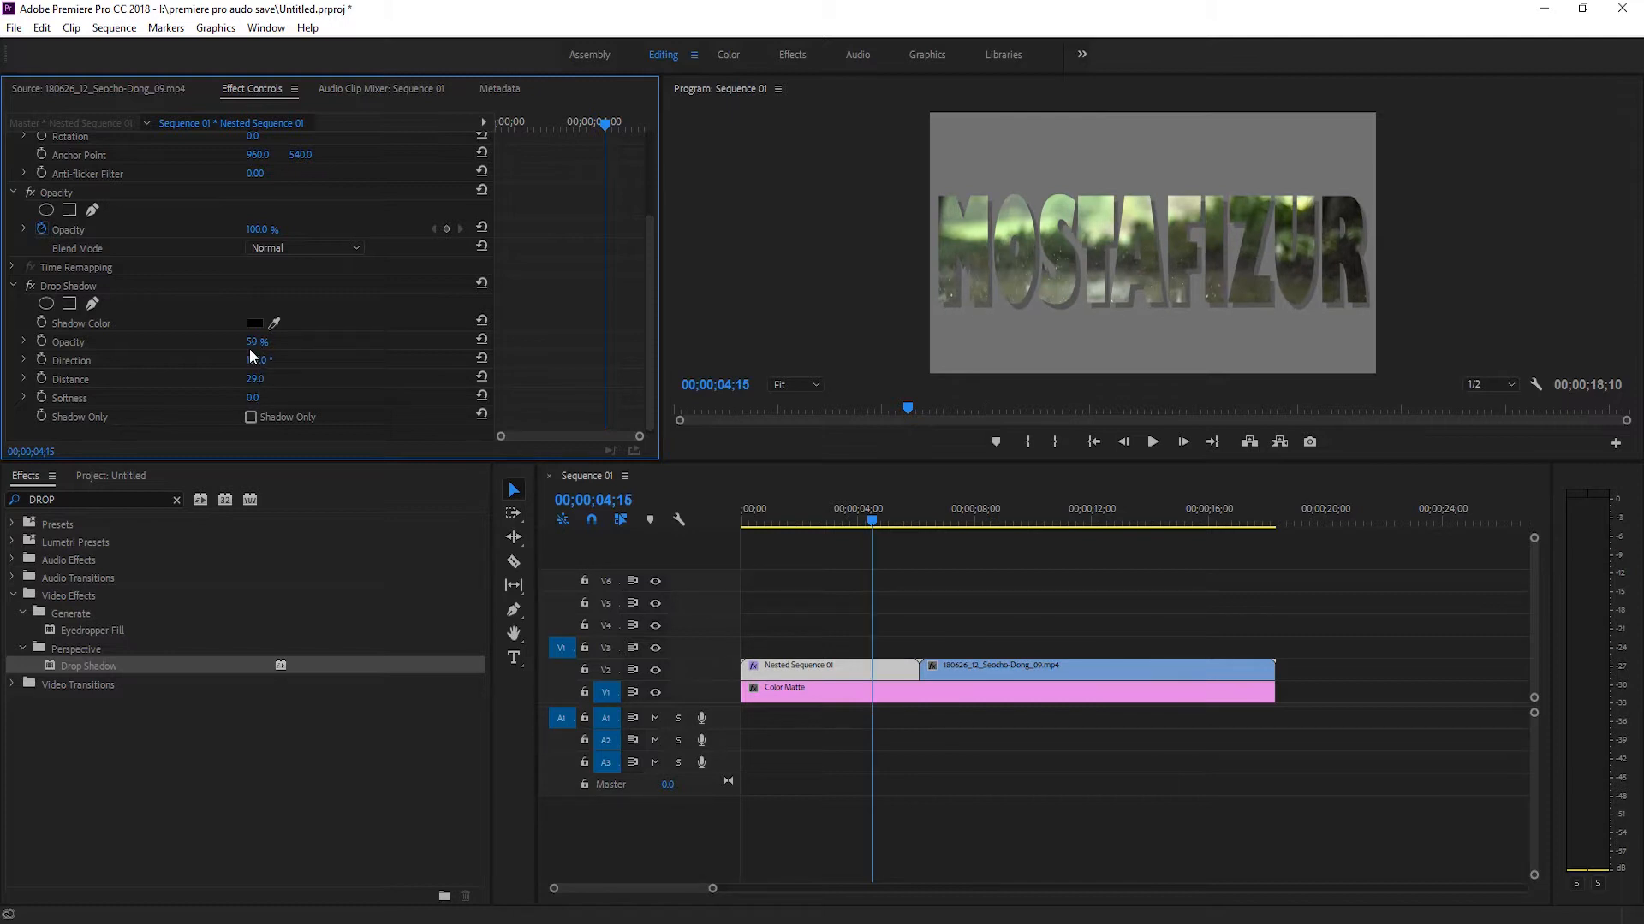
{"action": "left_click_drag", "start_coordinate": [257, 346], "coordinate": [262, 346]}
{"action": "left_click_drag", "start_coordinate": [265, 400], "coordinate": [287, 401]}
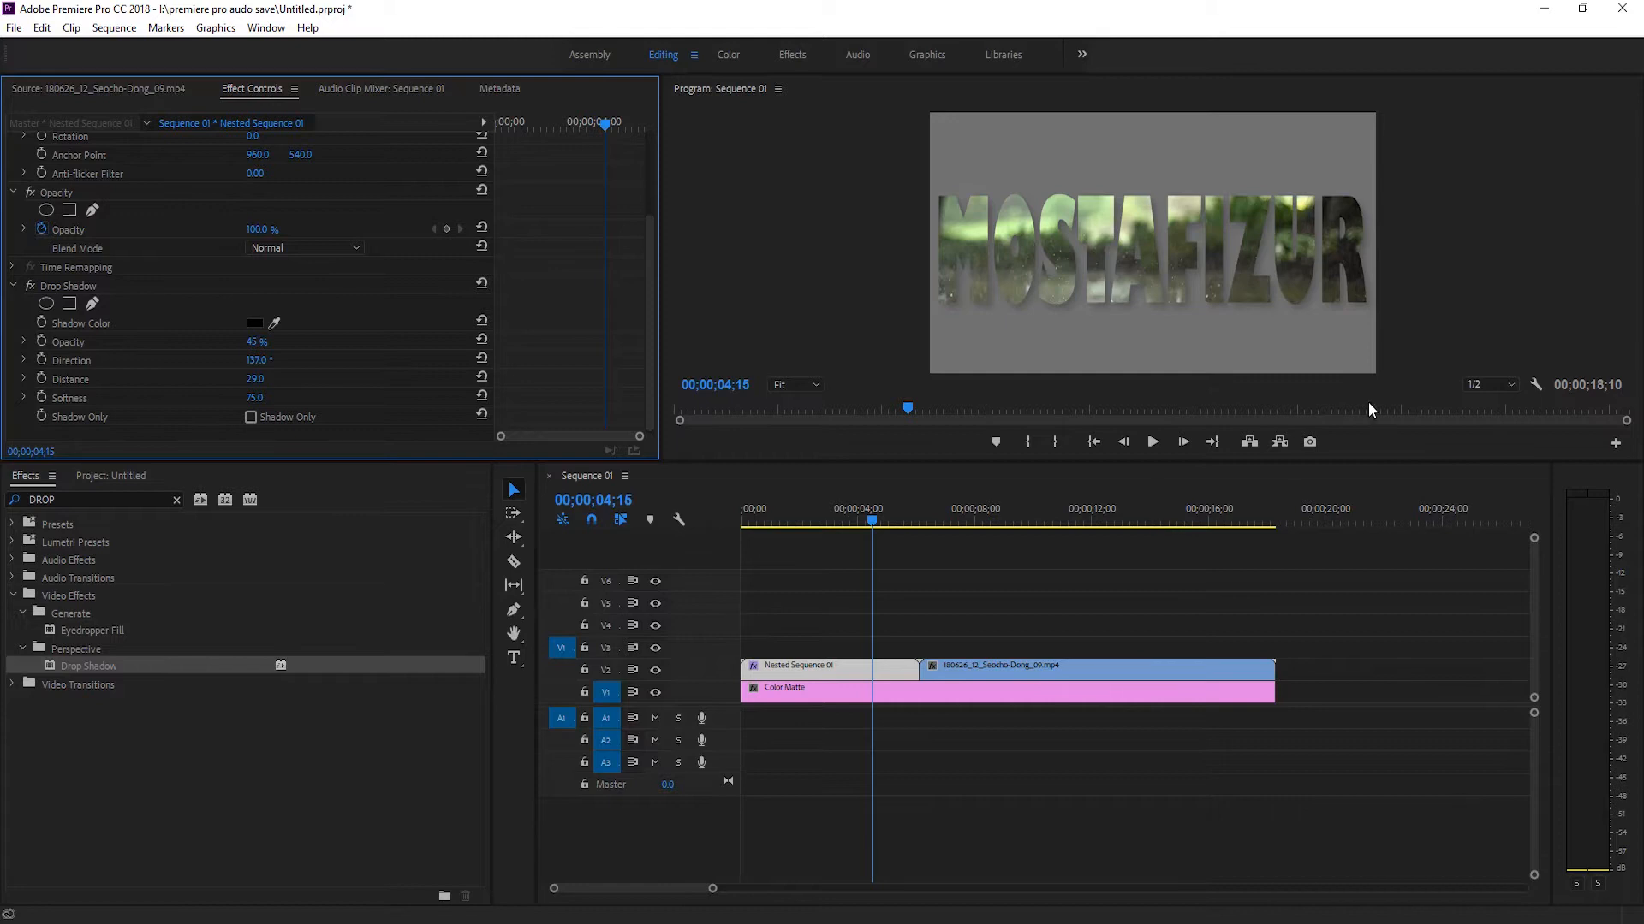
Compare the title with the Drop Shadow effect off and on, and play the sequence from near its start.
{"action": "left_click", "coordinate": [31, 286]}
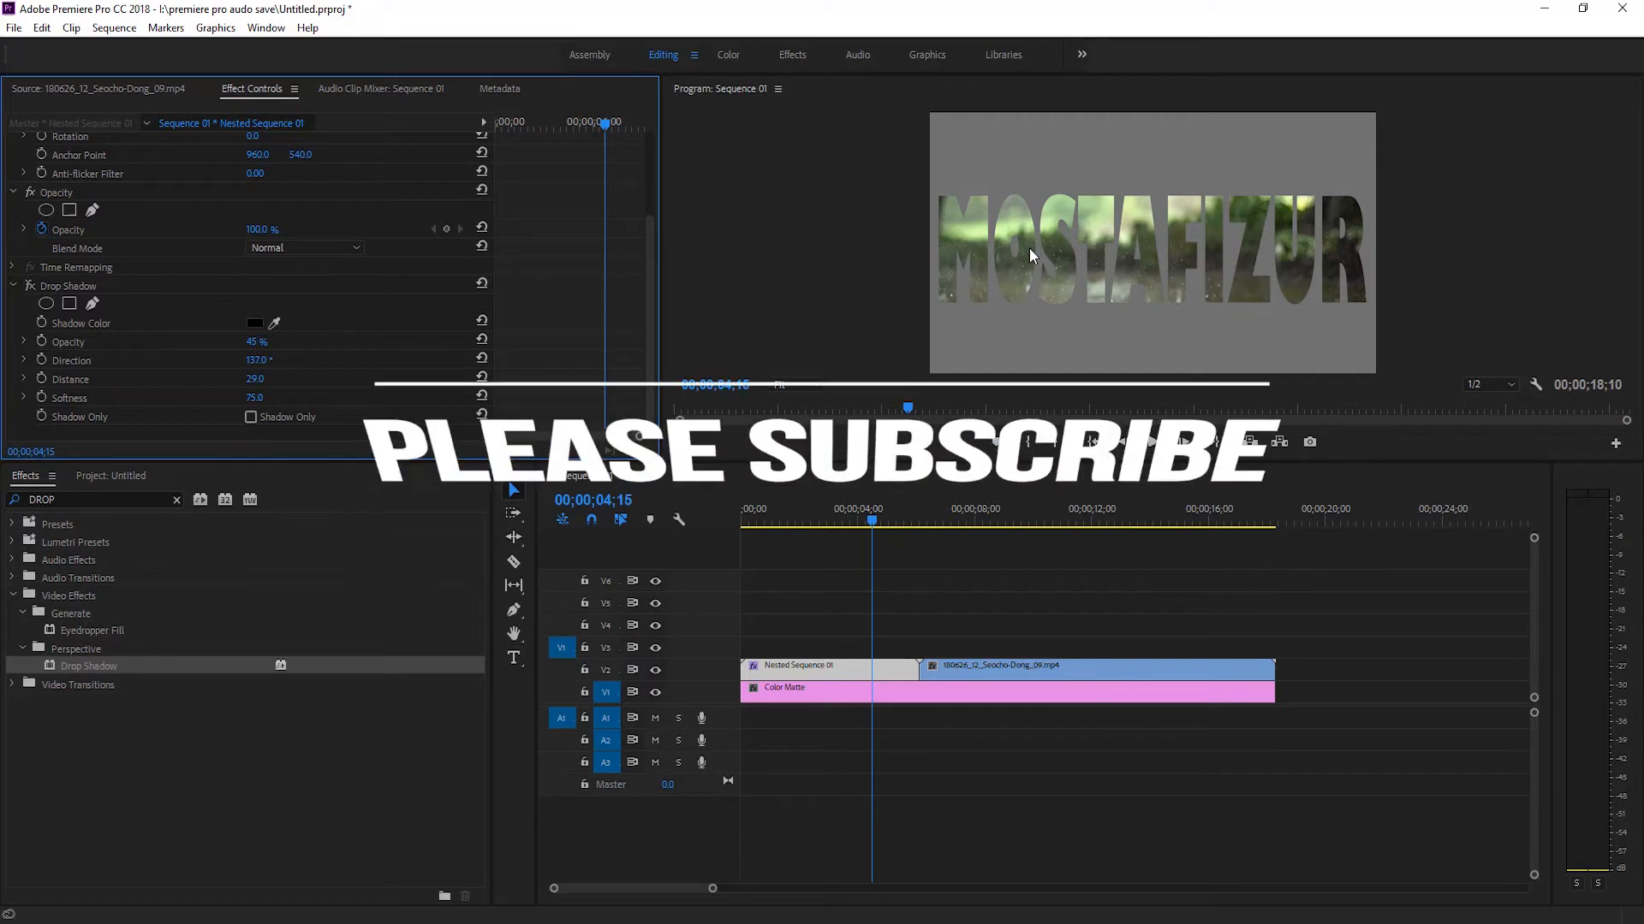
{"action": "left_click", "coordinate": [29, 288]}
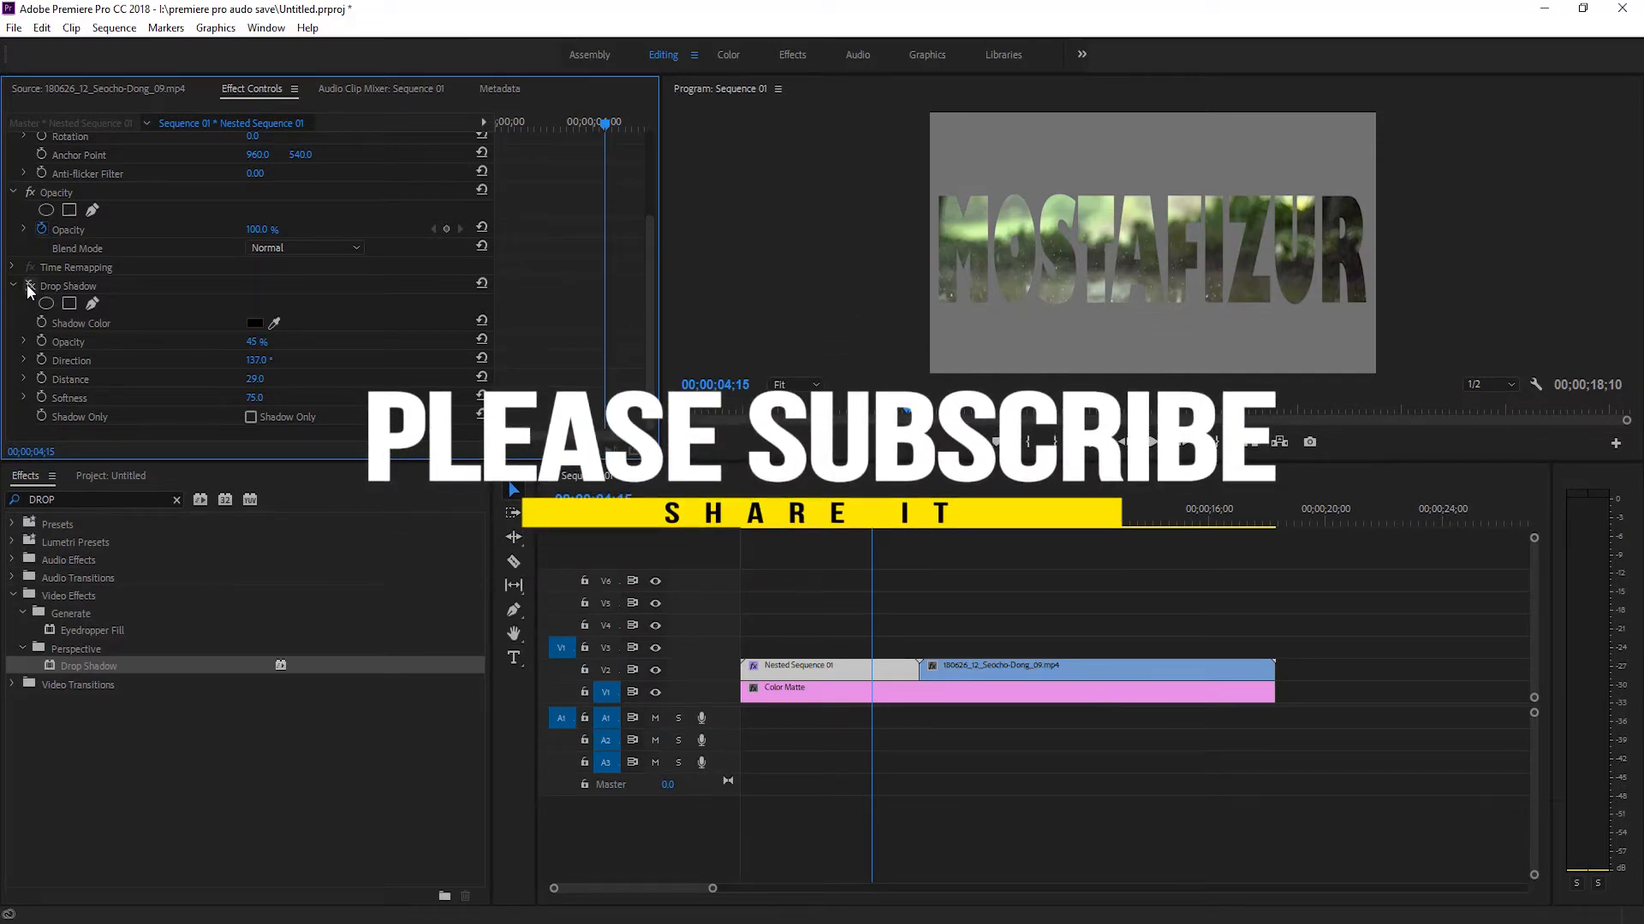
{"action": "left_click_drag", "start_coordinate": [872, 521], "coordinate": [742, 521]}
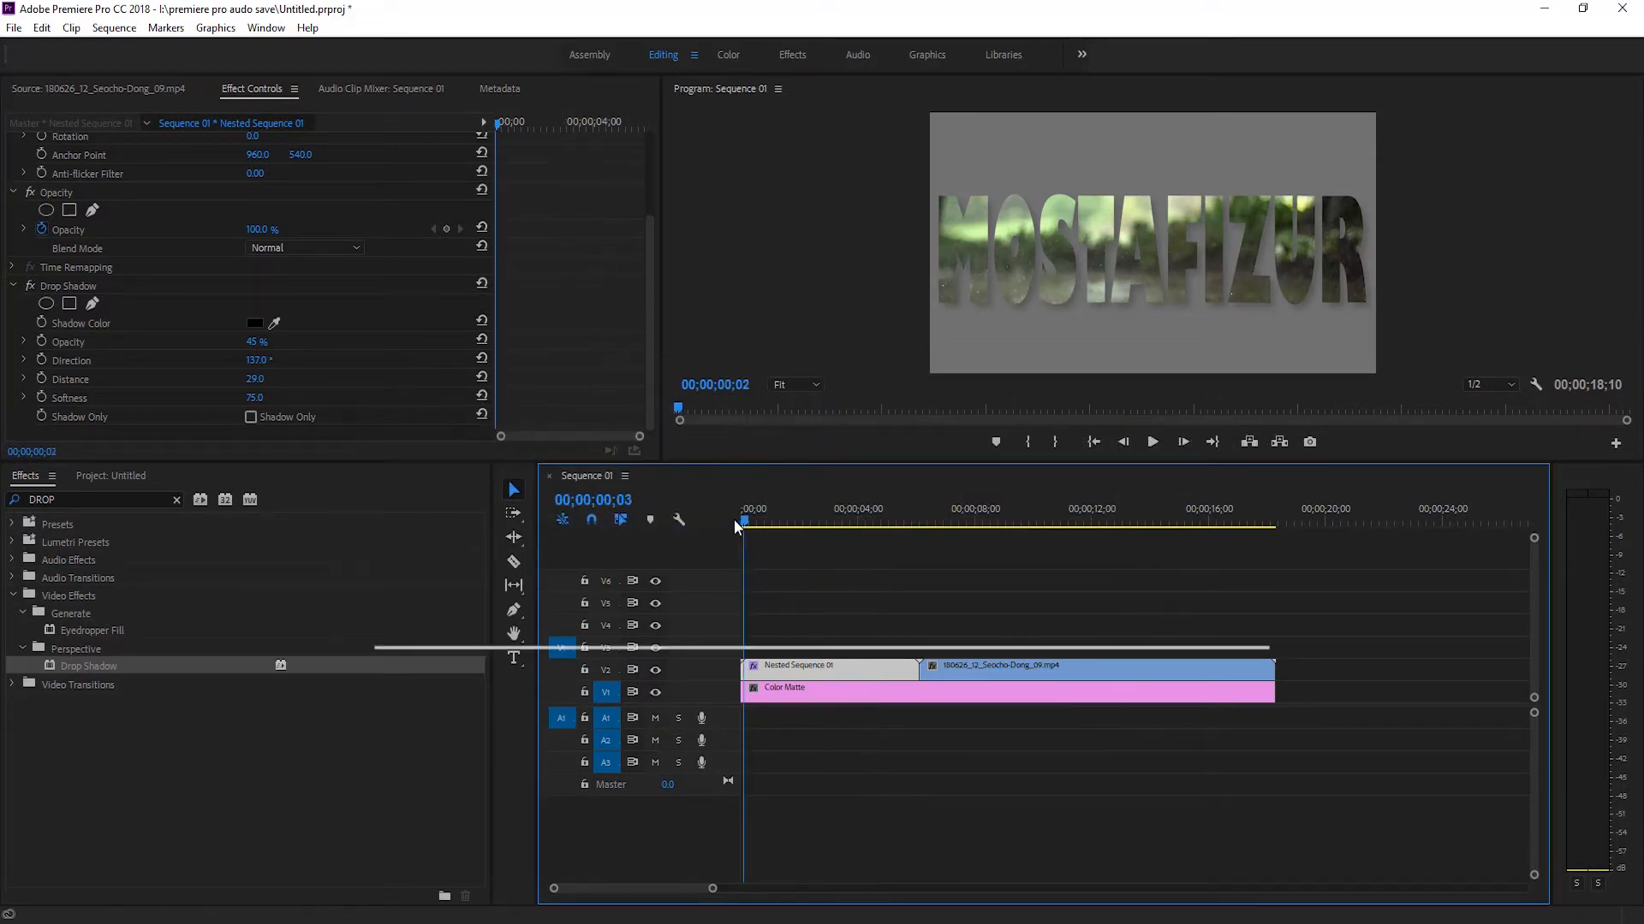
{"action": "left_click", "coordinate": [1153, 442]}
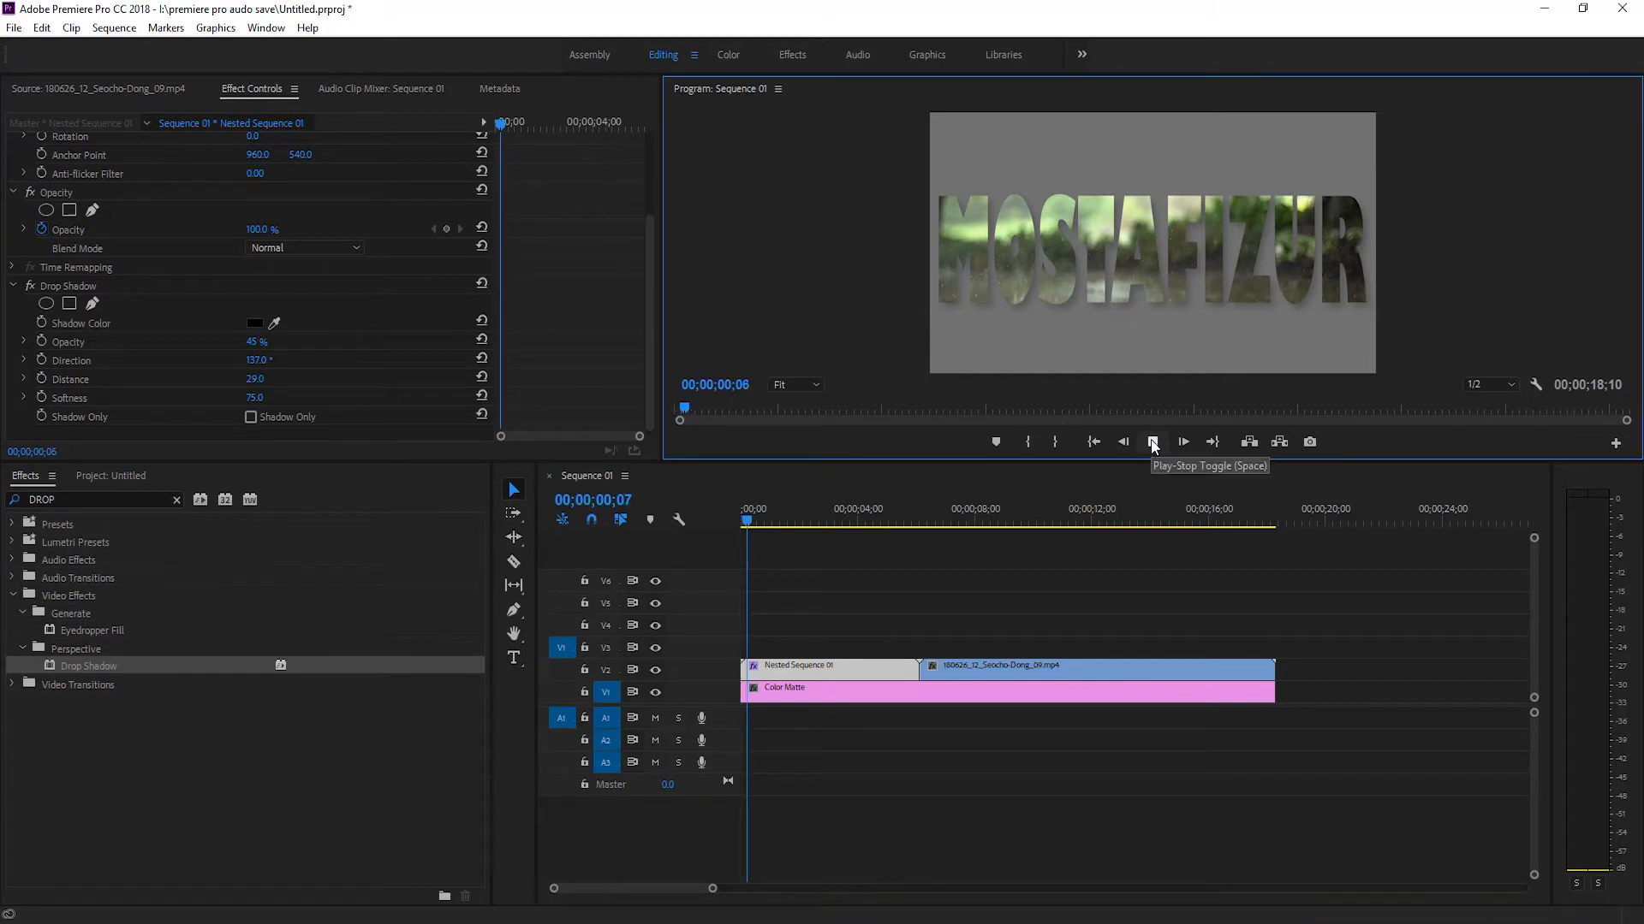